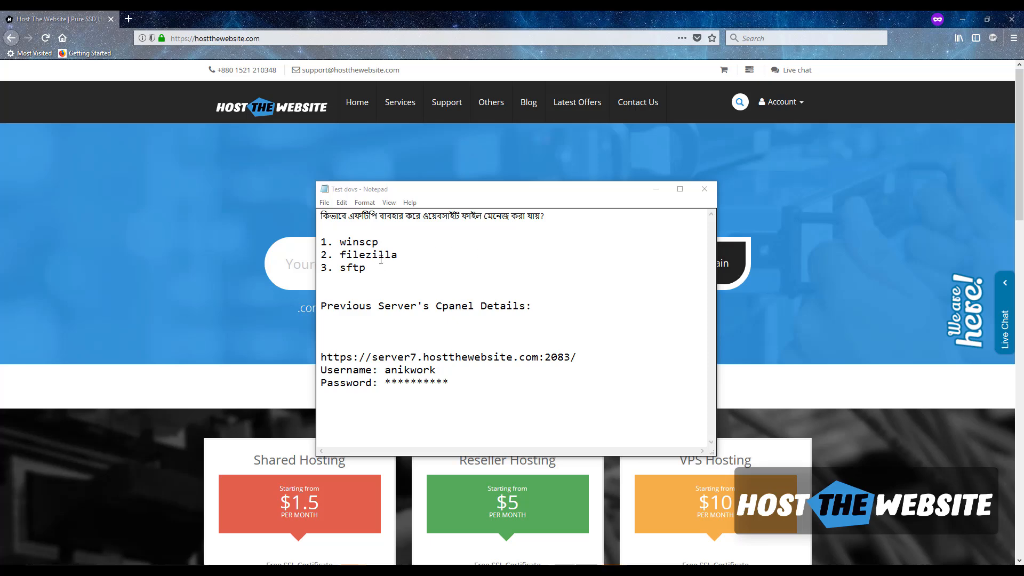
- Highlight 'scp' in winscp and then 'filezilla' in the Notepad list of FTP tools
left_click_drag(388, 243, 358, 243)
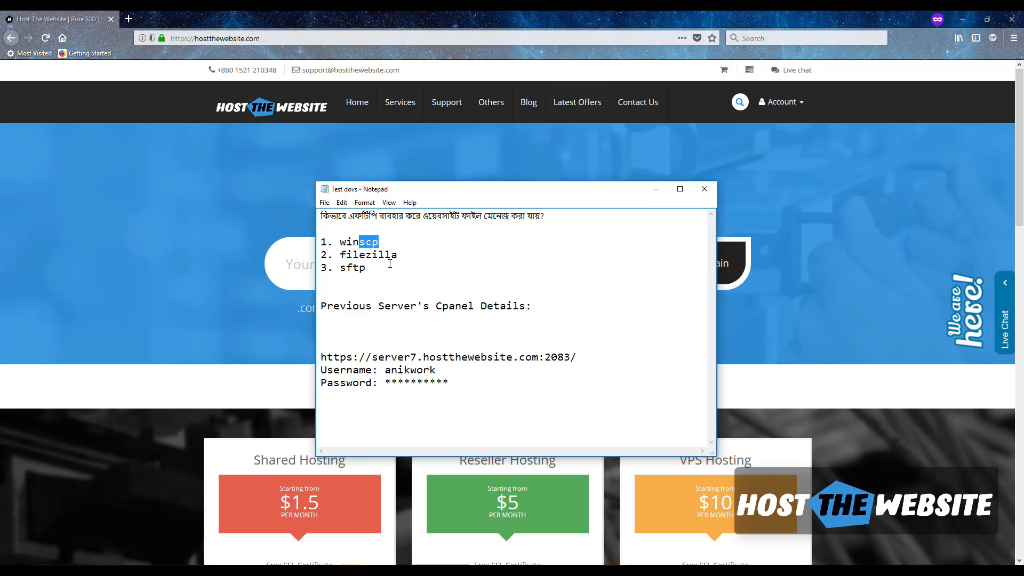
left_click_drag(399, 255, 342, 256)
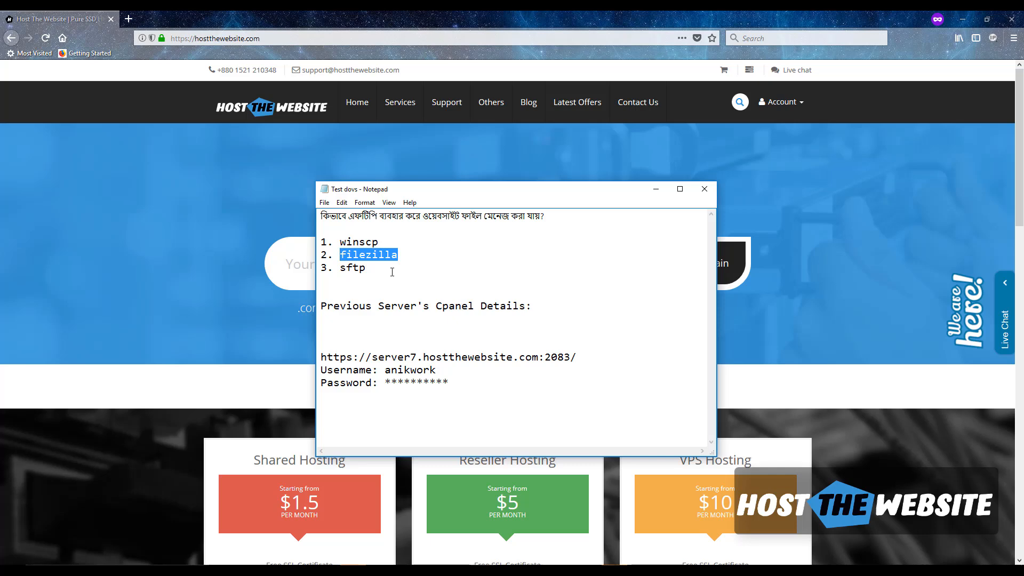
- Search for winscp, open the official WinSCP 5.11 download page, then return to WinSCP
left_click(128, 19)
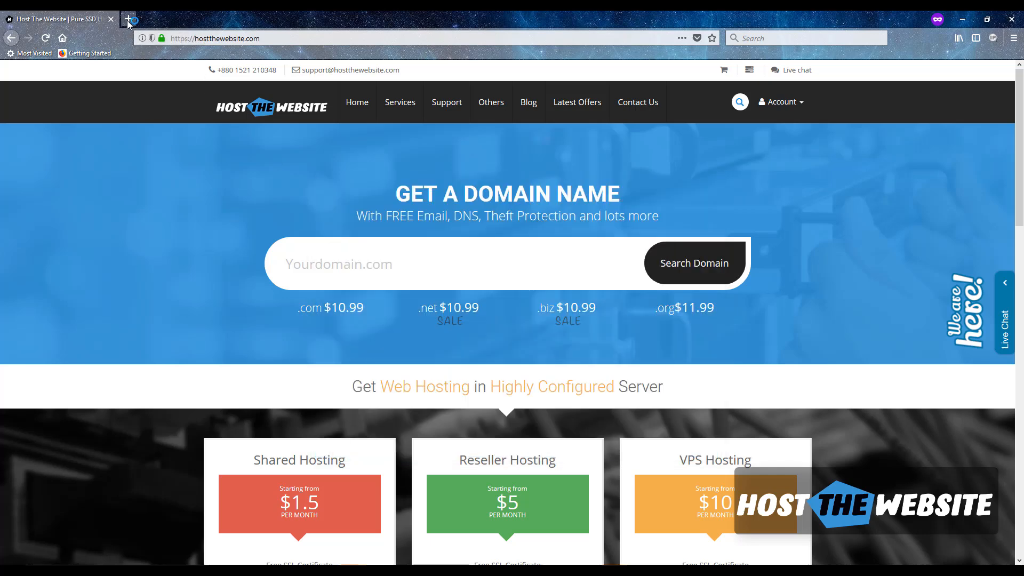
type("winscp")
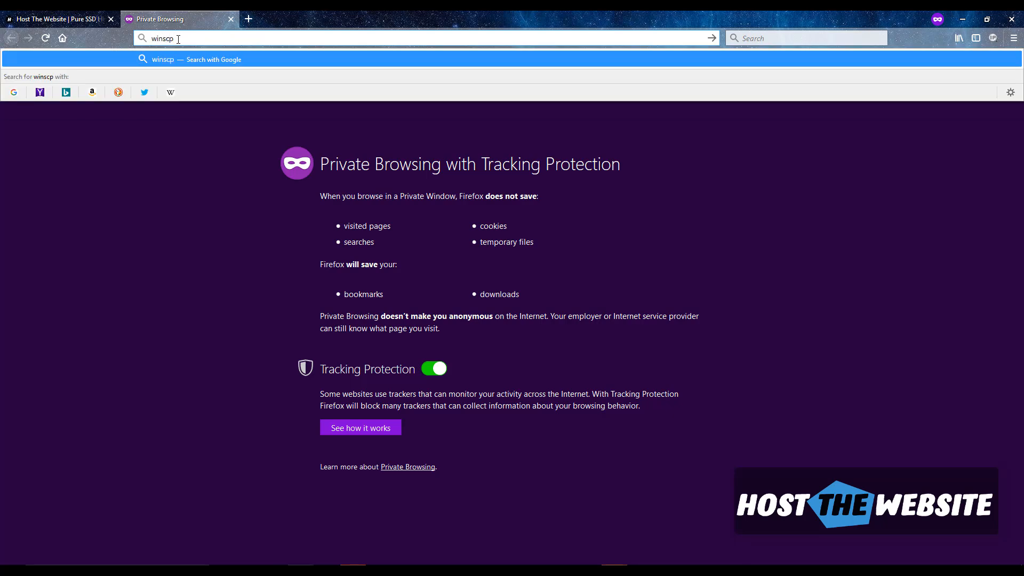
key("Return")
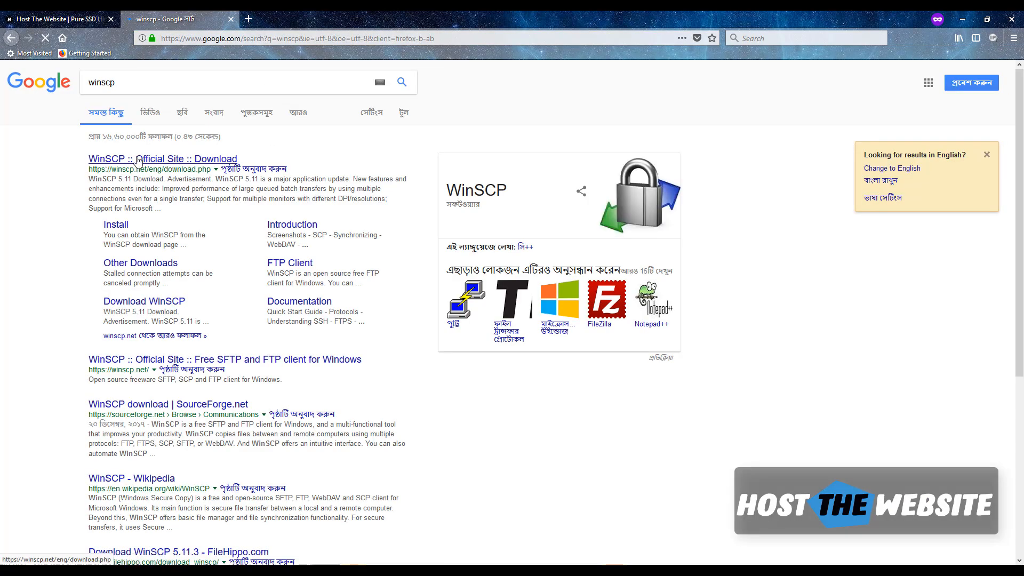
left_click(136, 167)
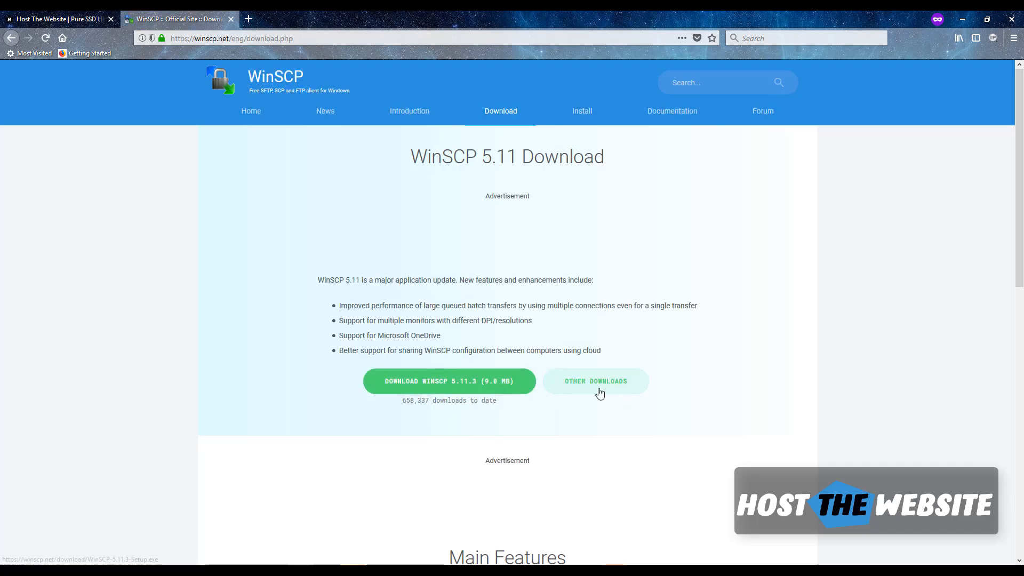
scroll(474, 339, "down", 3)
scroll(474, 339, "up", 3)
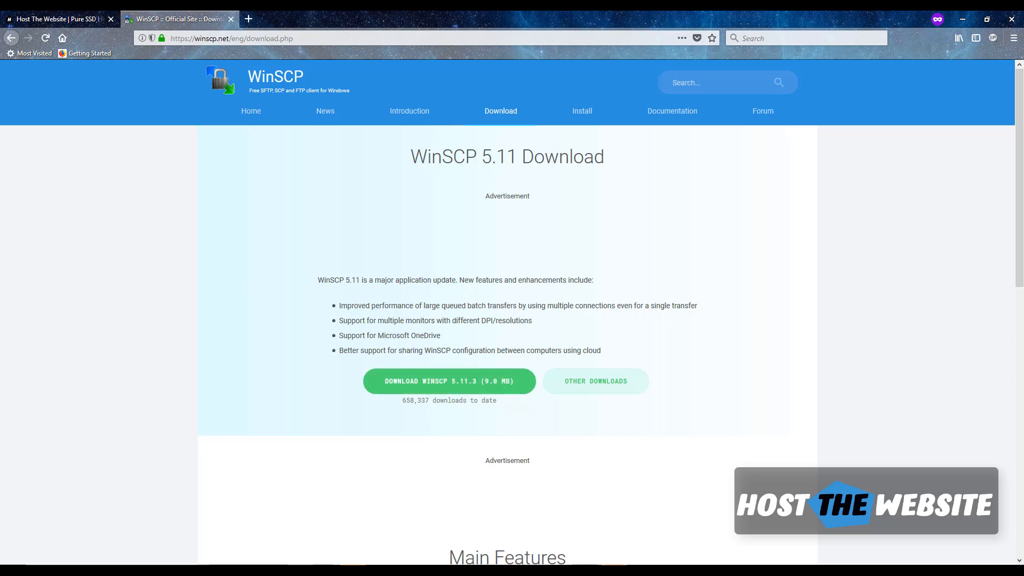
left_click(587, 570)
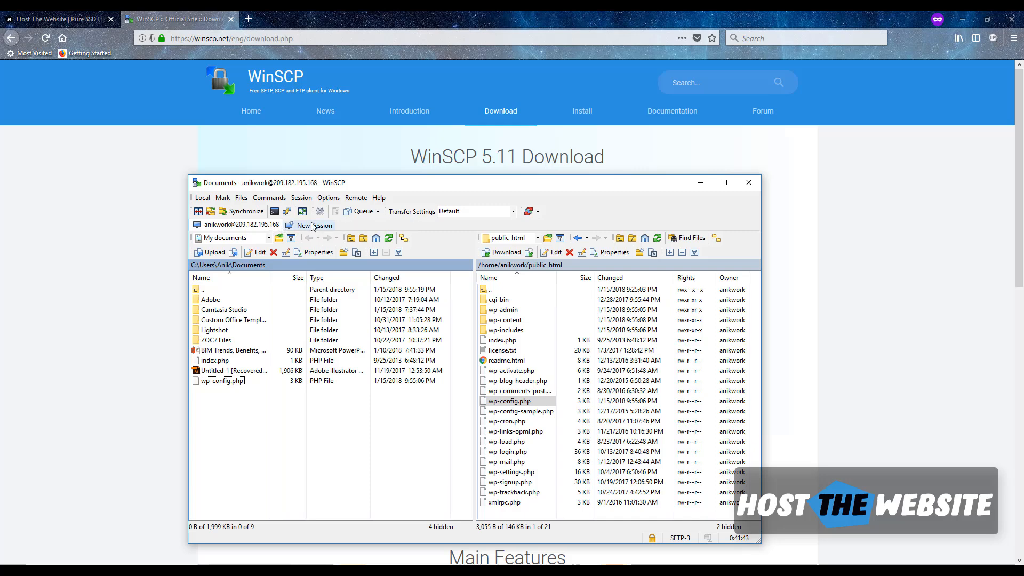
- Start a new WinSCP session so the Login dialog shows a blank SFTP New Site
left_click(313, 226)
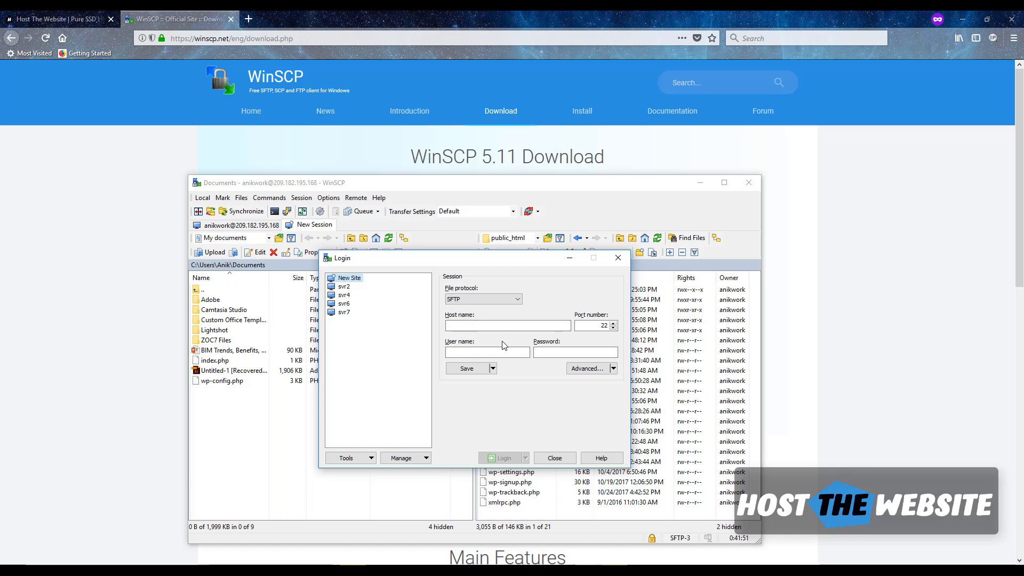
left_click(619, 257)
left_click(202, 197)
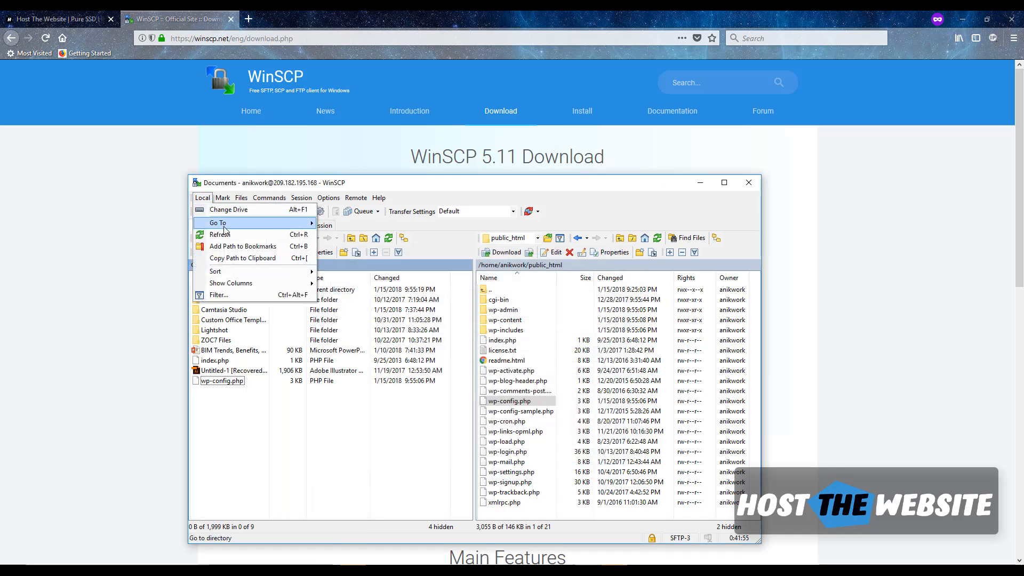
left_click(227, 235)
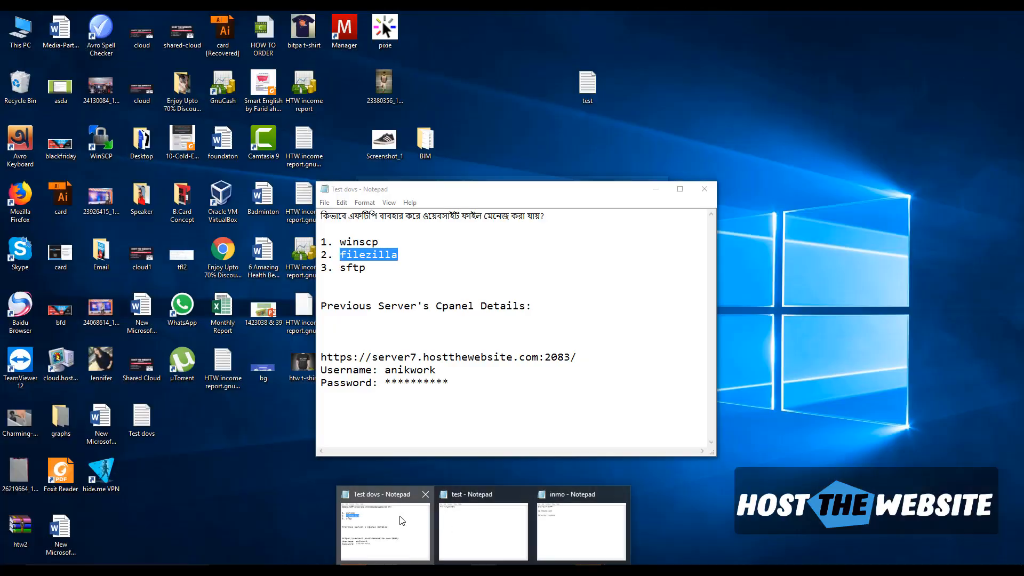
- Fill the Login dialog's Host name with server7.hostthewebsite.com copied from the notes
left_click(400, 521)
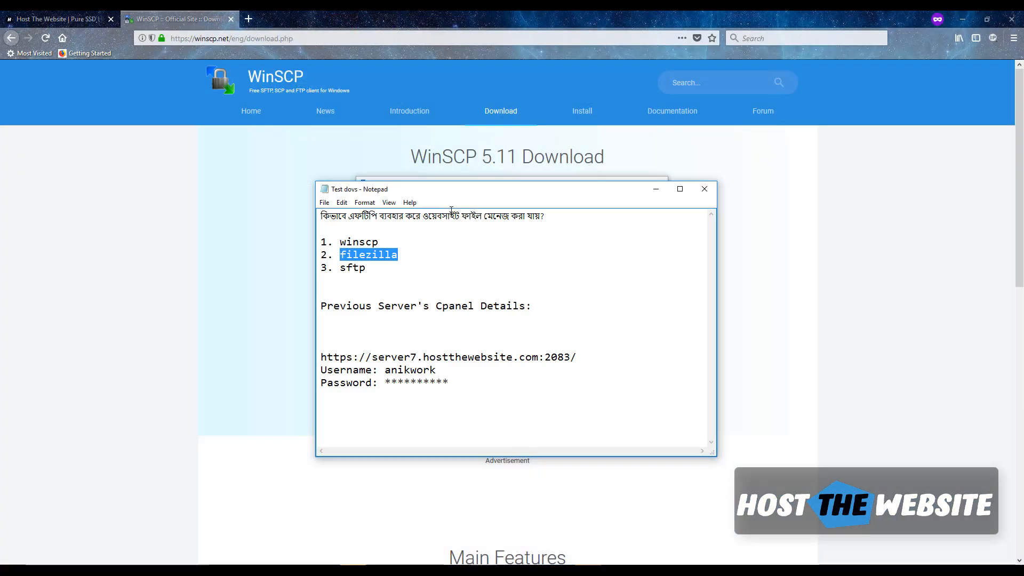
left_click_drag(530, 194, 292, 214)
left_click(520, 193)
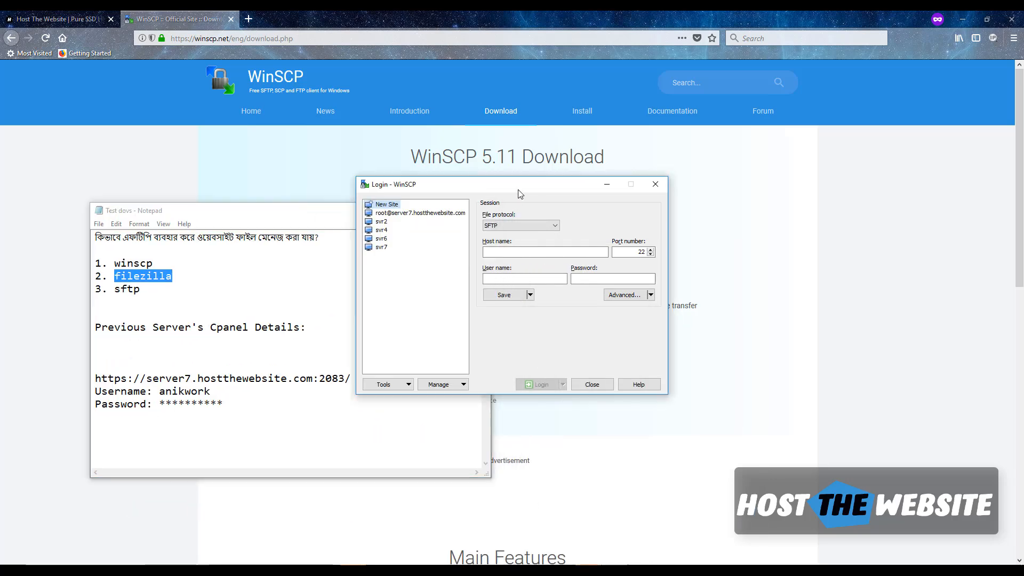
left_click(512, 251)
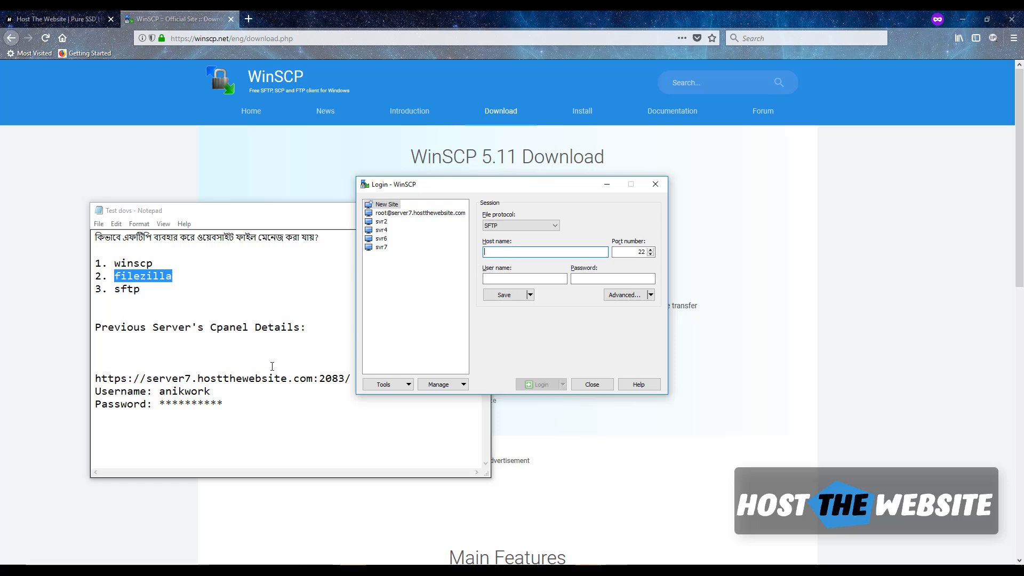
left_click_drag(315, 380, 148, 381)
key("ctrl+c")
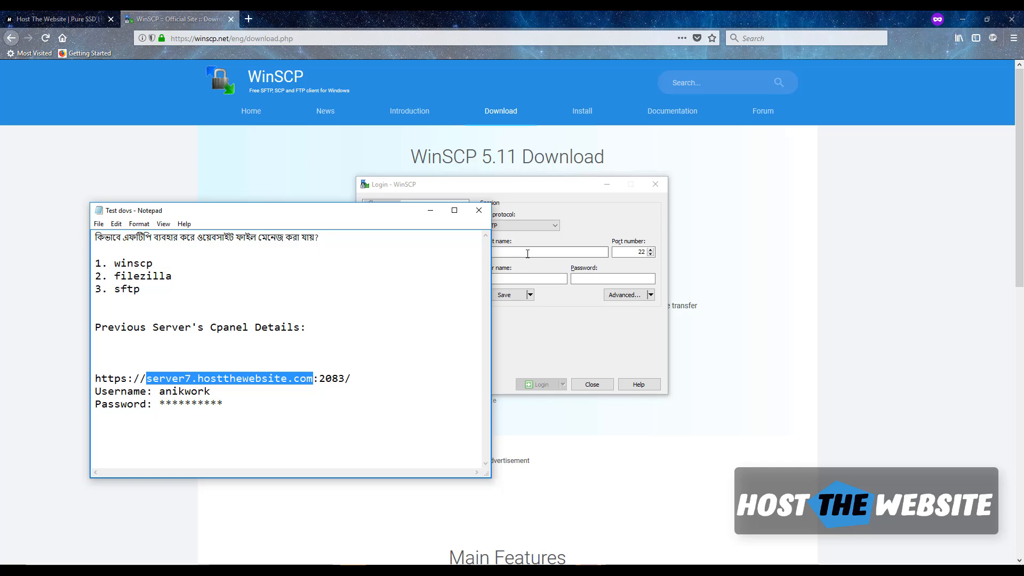
left_click(506, 253)
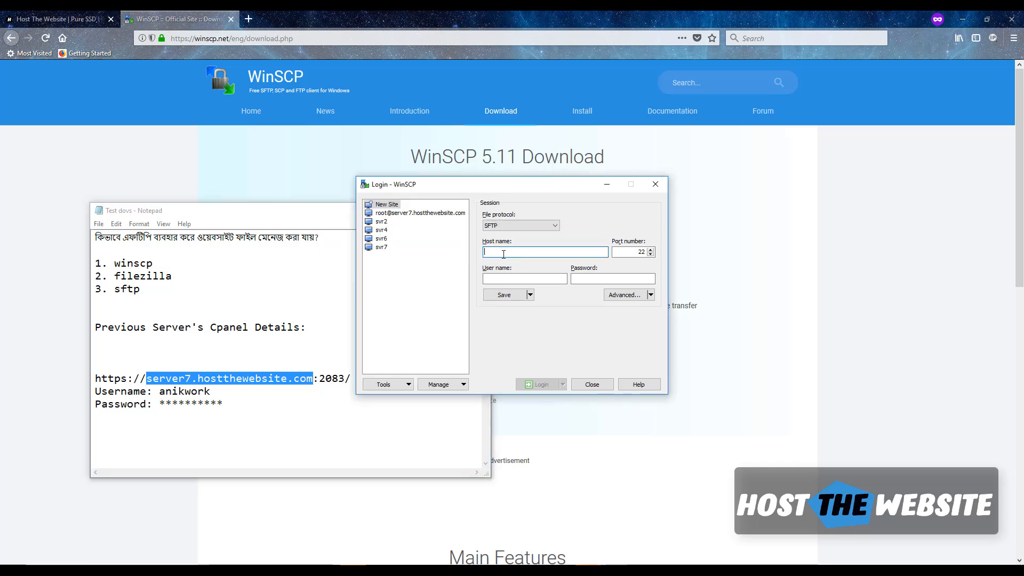
key("ctrl+v")
key("ctrl+a")
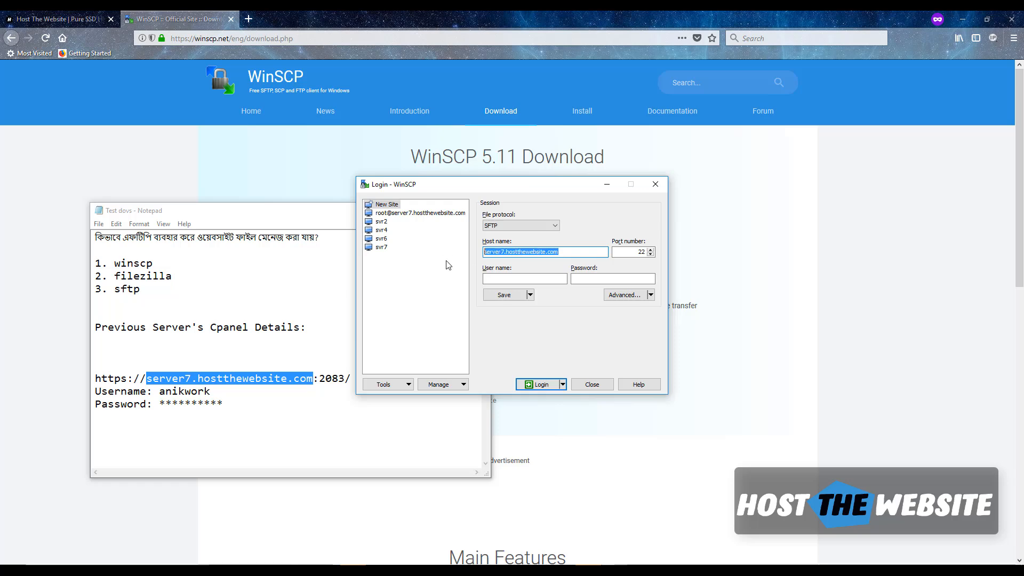
- Copy the account's user name and password from the notes into the login fields
left_click(521, 279)
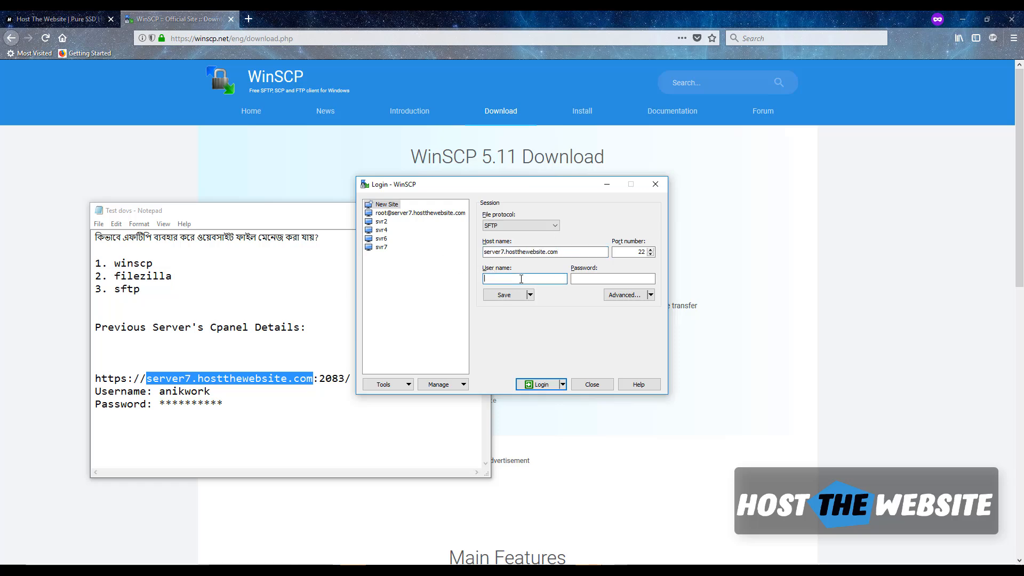
double_click(198, 391)
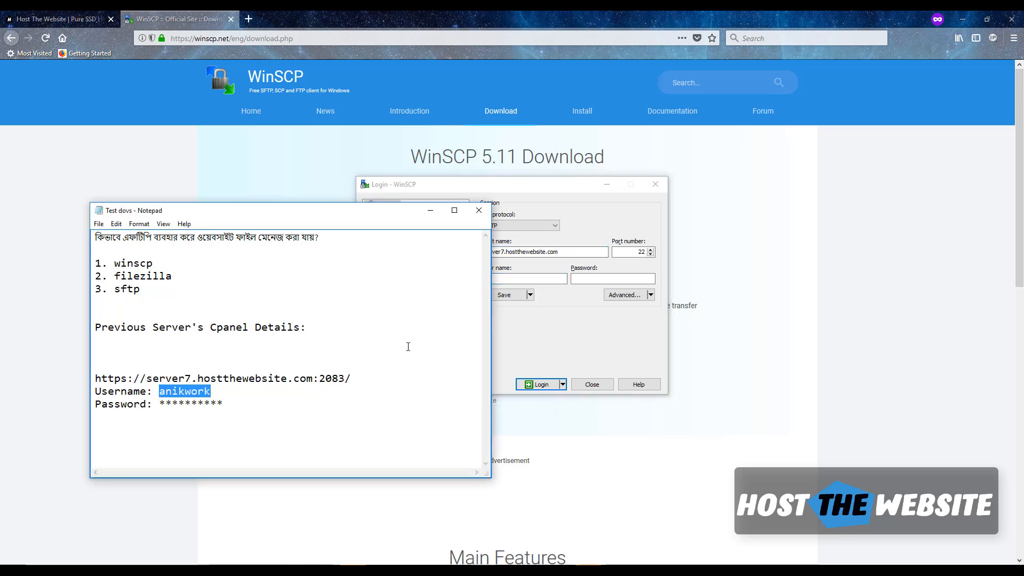
key("ctrl+c")
key("alt+Tab")
key("ctrl+v")
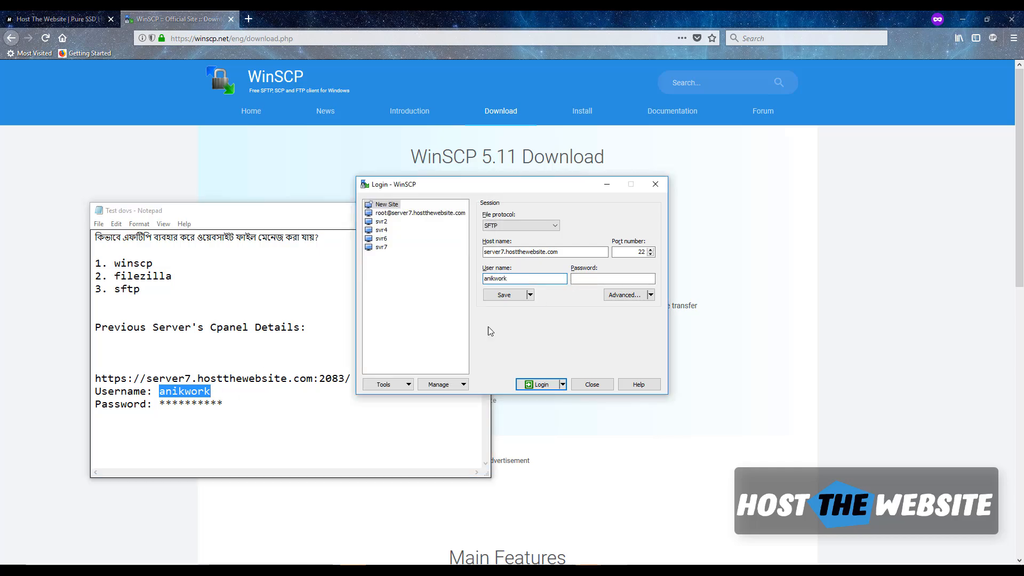
key("Tab")
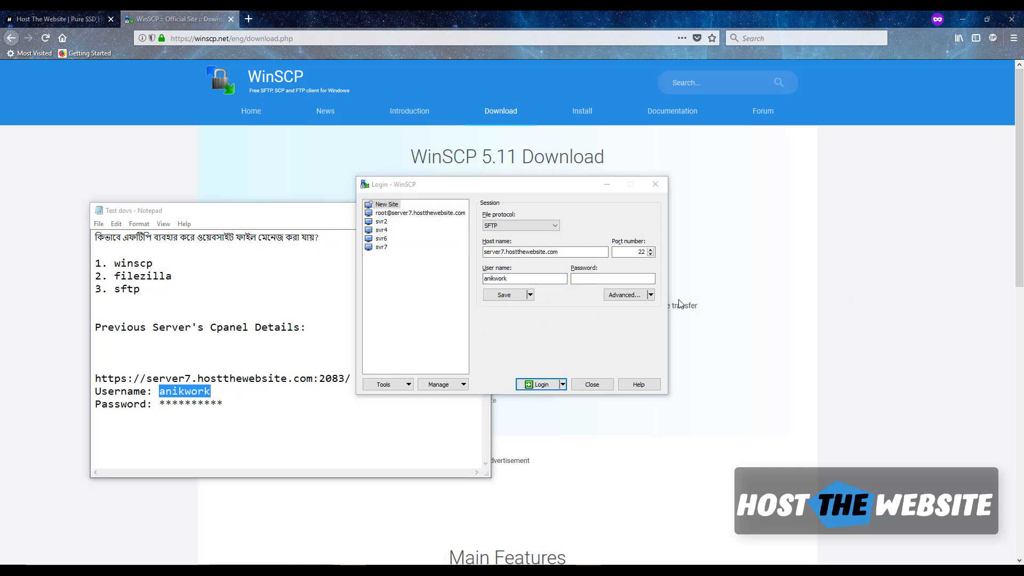
key("ctrl+v")
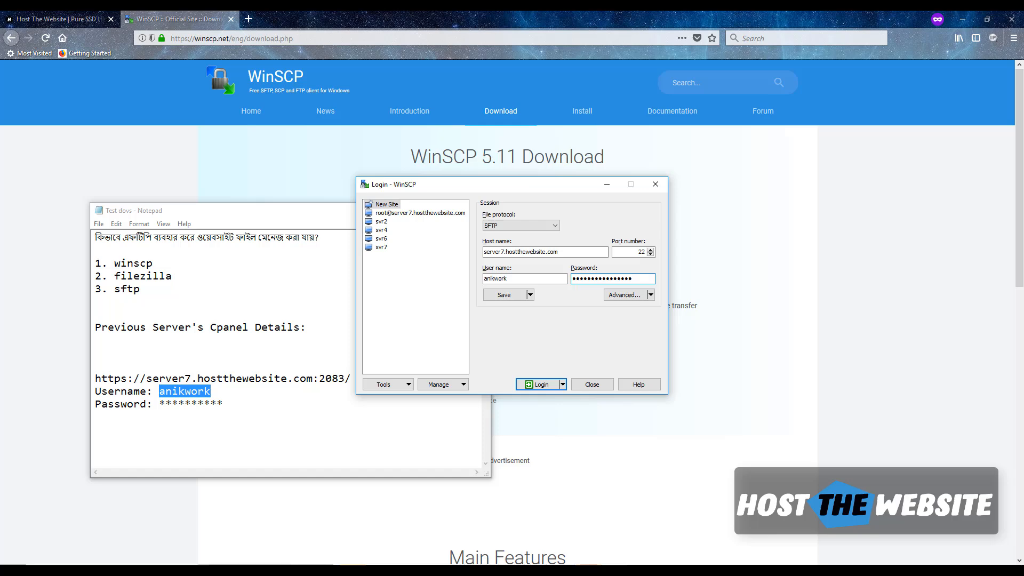
left_click(907, 572)
- Log in to server7.hostthewebsite.com and shift the WinSCP window up and left
left_click(536, 384)
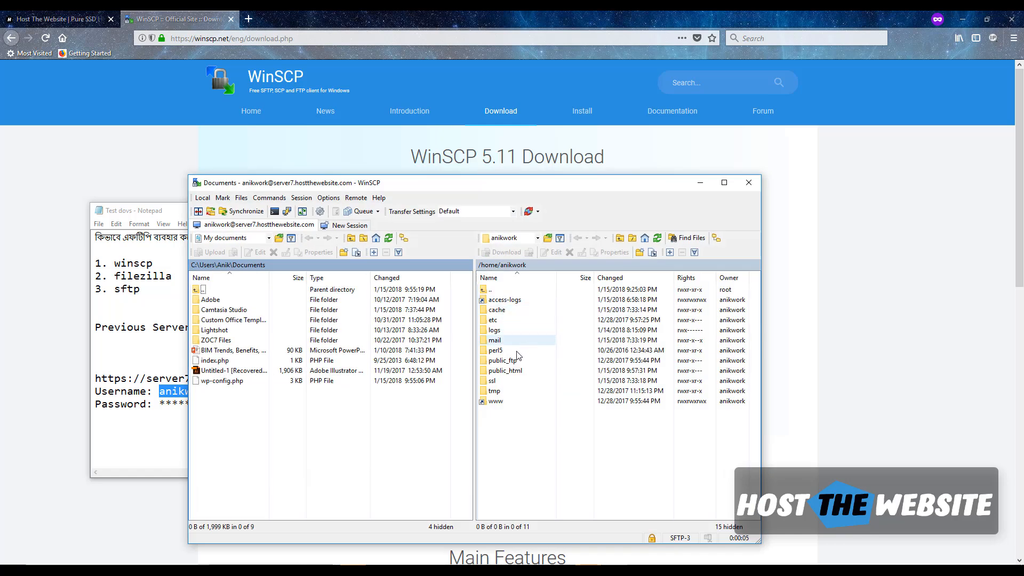
left_click_drag(591, 188, 546, 131)
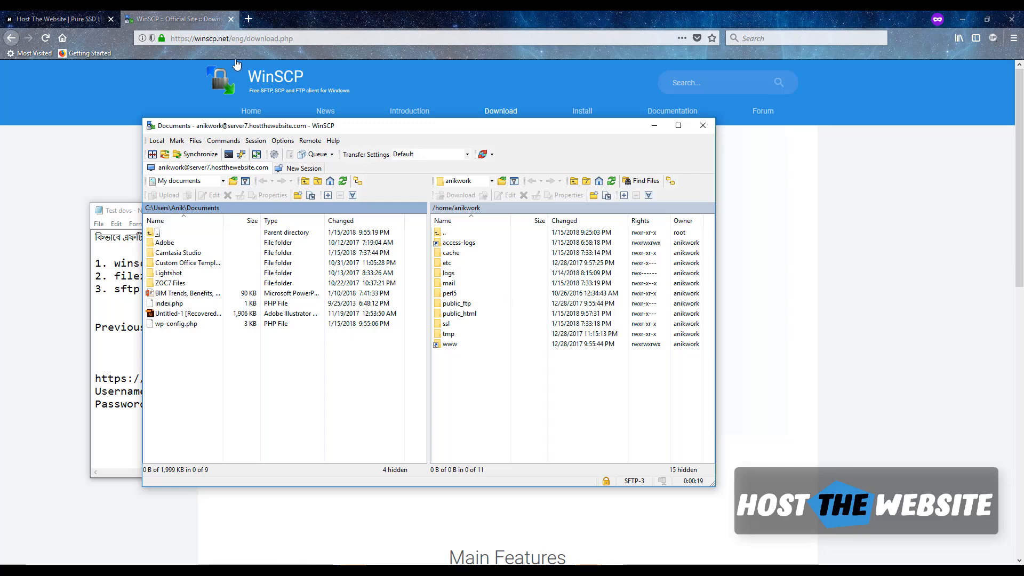
- Load the cPanel login page using the address copied from the notes
left_click(248, 20)
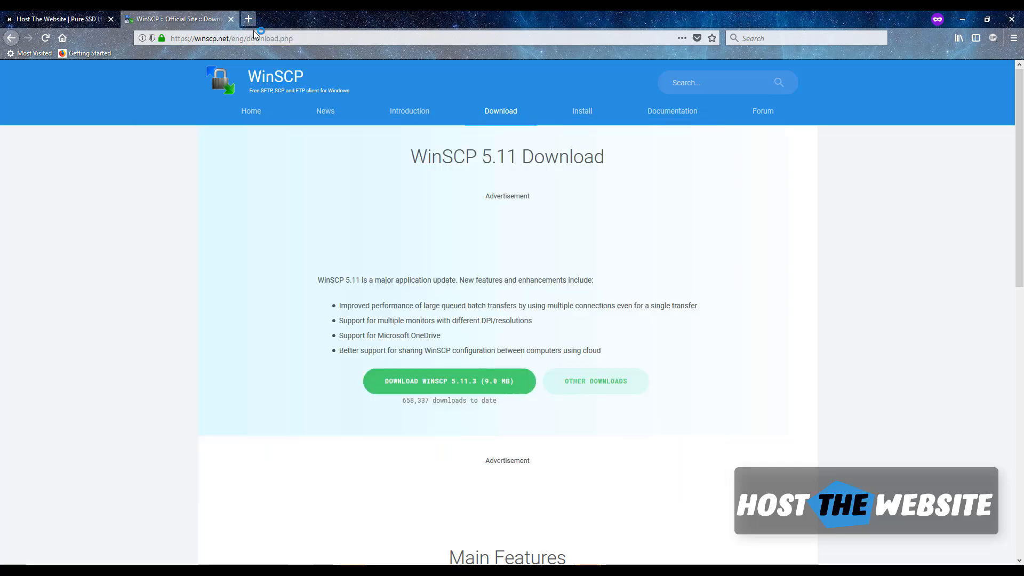
type("server")
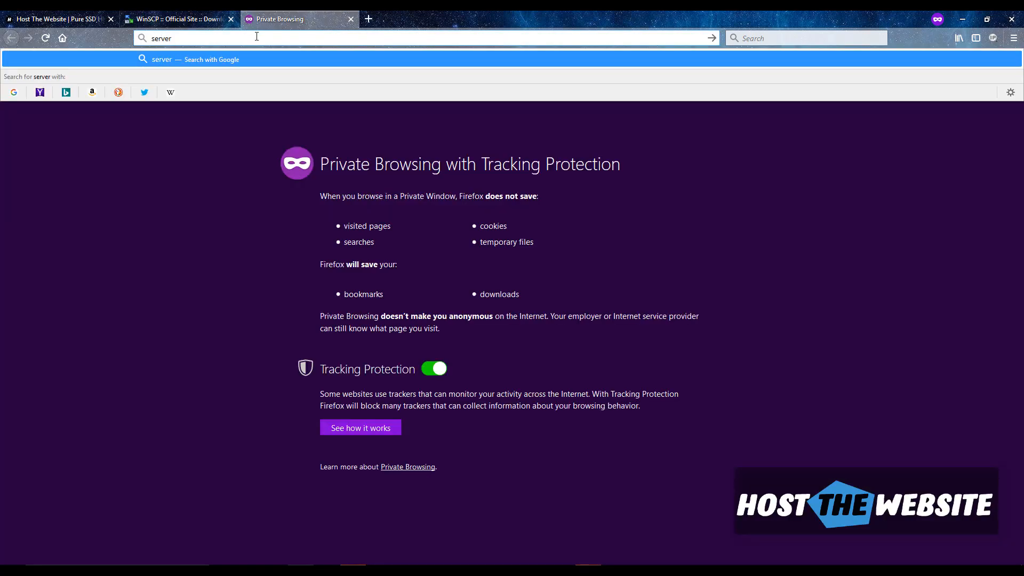
left_click(437, 543)
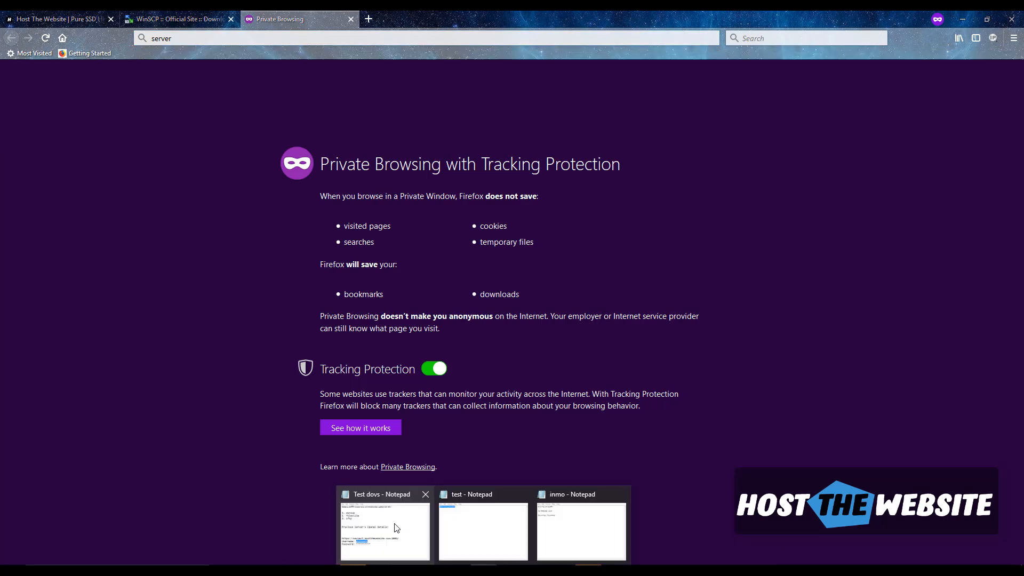
left_click(390, 525)
left_click_drag(352, 378, 95, 380)
left_click(175, 38)
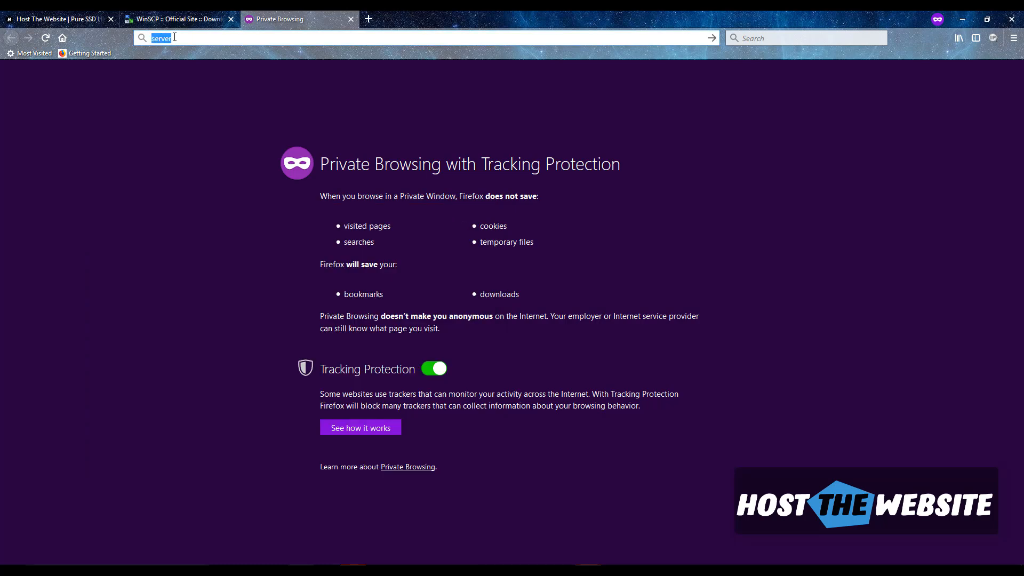
key("ctrl+v")
key("Return")
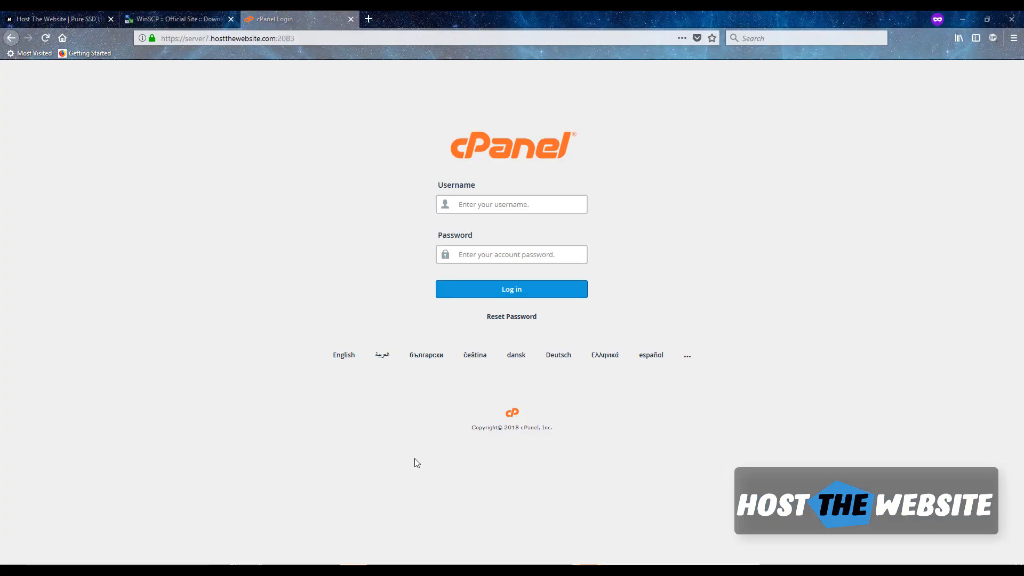
- Enter the cPanel username and password from the notes and log in
mouse_move(555, 564)
left_click(389, 526)
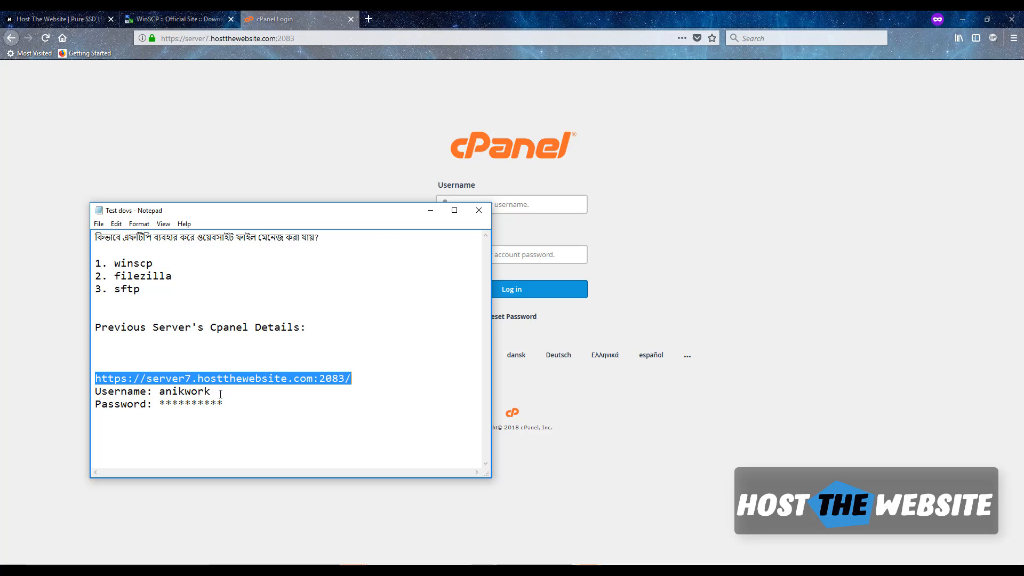
left_click_drag(221, 395, 178, 391)
left_click(513, 209)
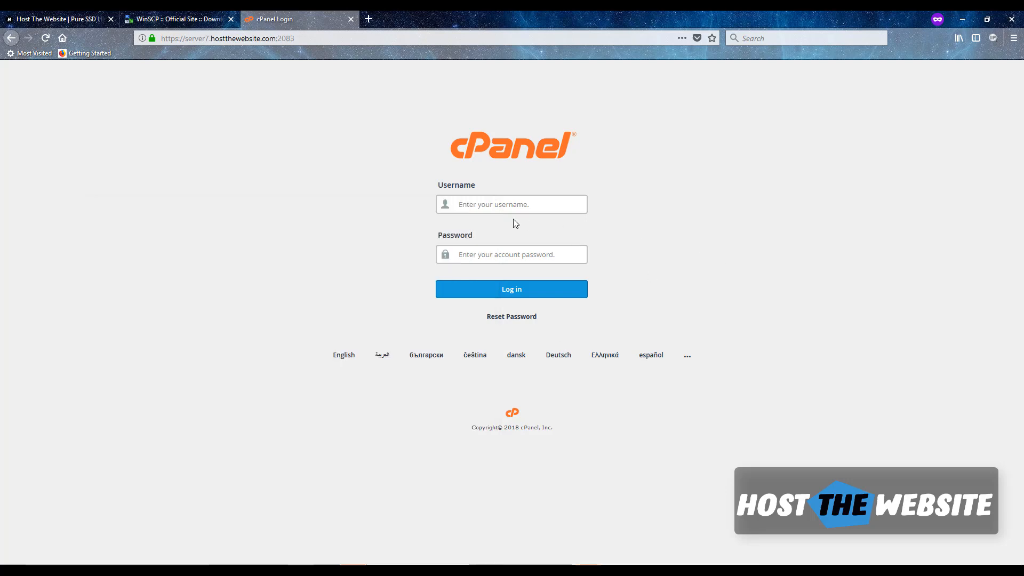
key("ctrl+v")
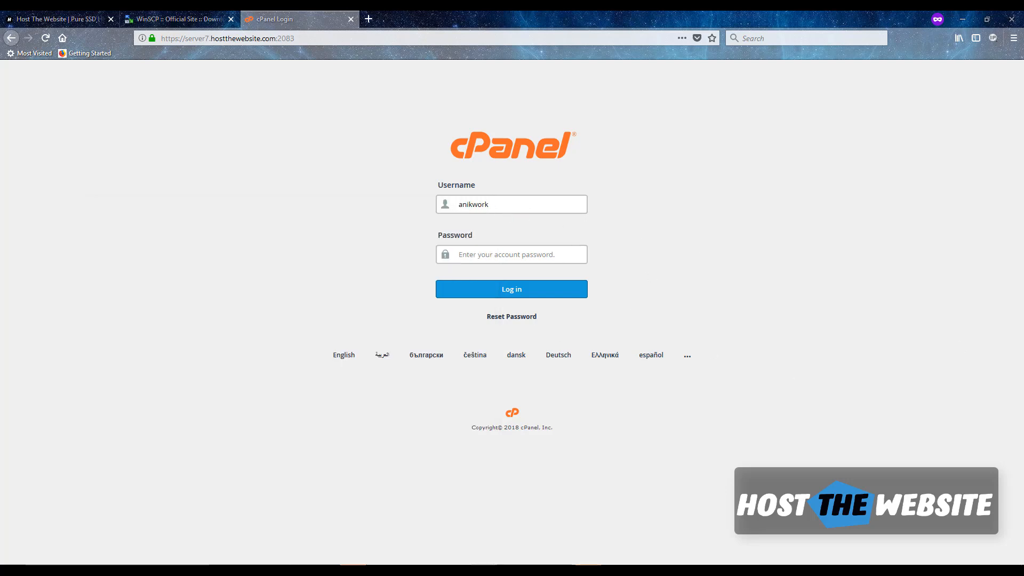
left_click(504, 254)
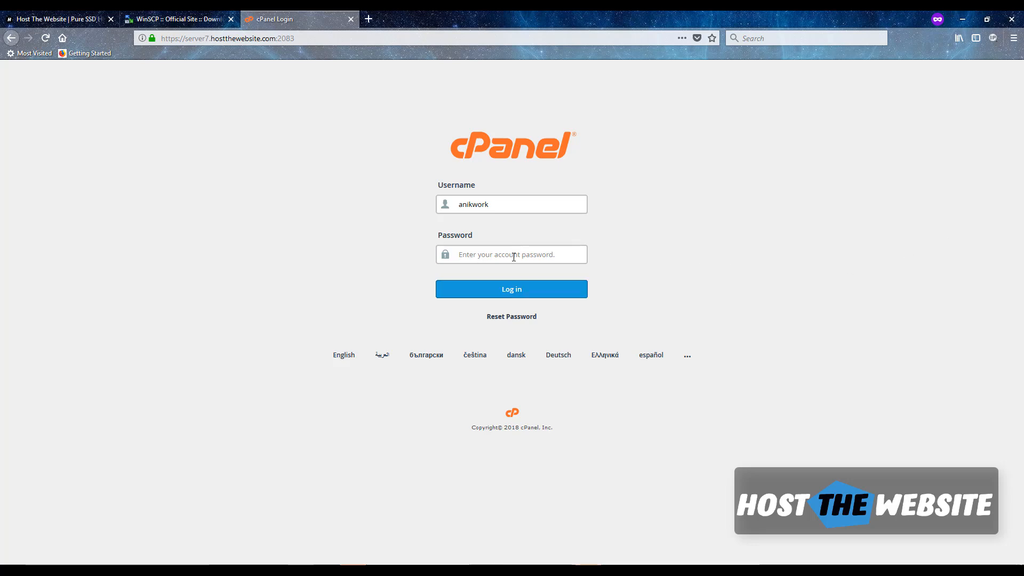
key("ctrl+v")
left_click(515, 290)
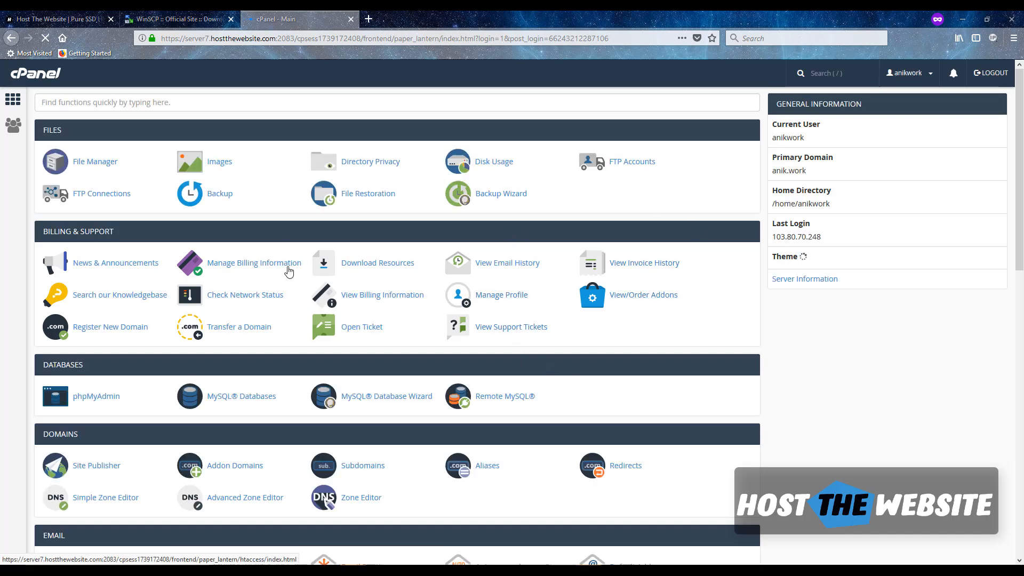
- Find 'fil' in cPanel's function search and launch File Manager
type("fil")
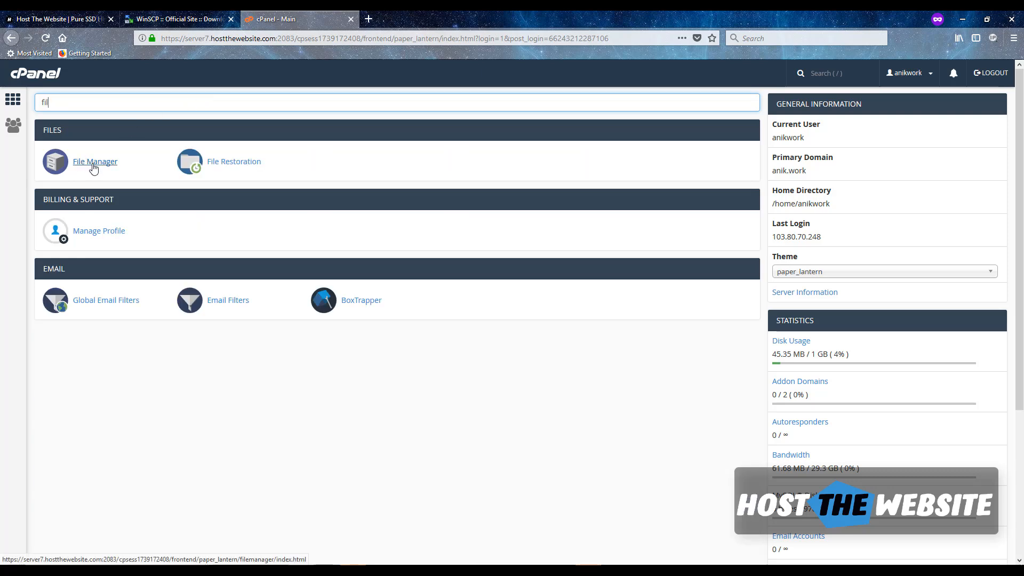
left_click(93, 167)
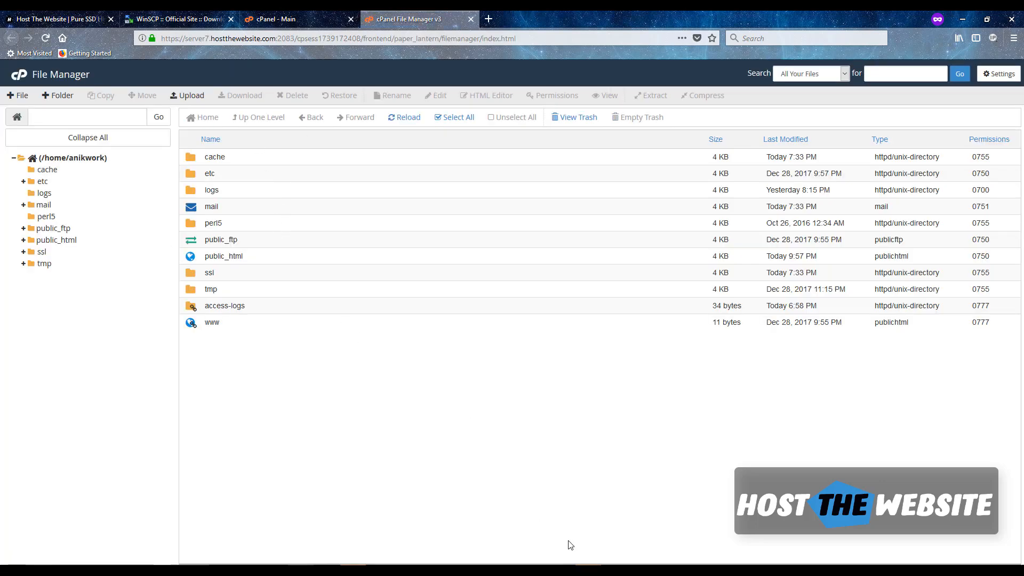
- Bring WinSCP in front of the browser and reposition it at the upper left
left_click(588, 571)
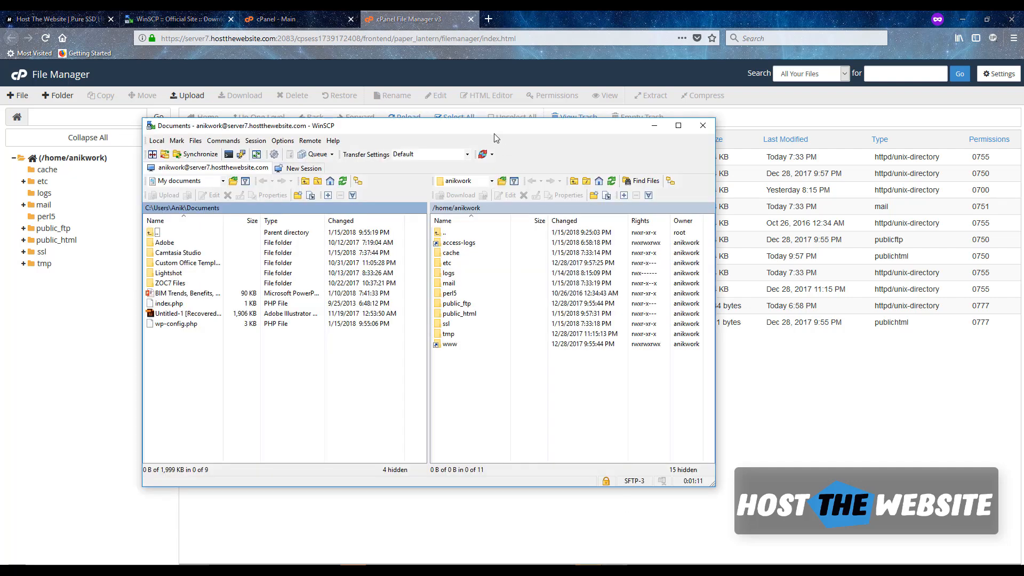
left_click_drag(496, 137, 687, 246)
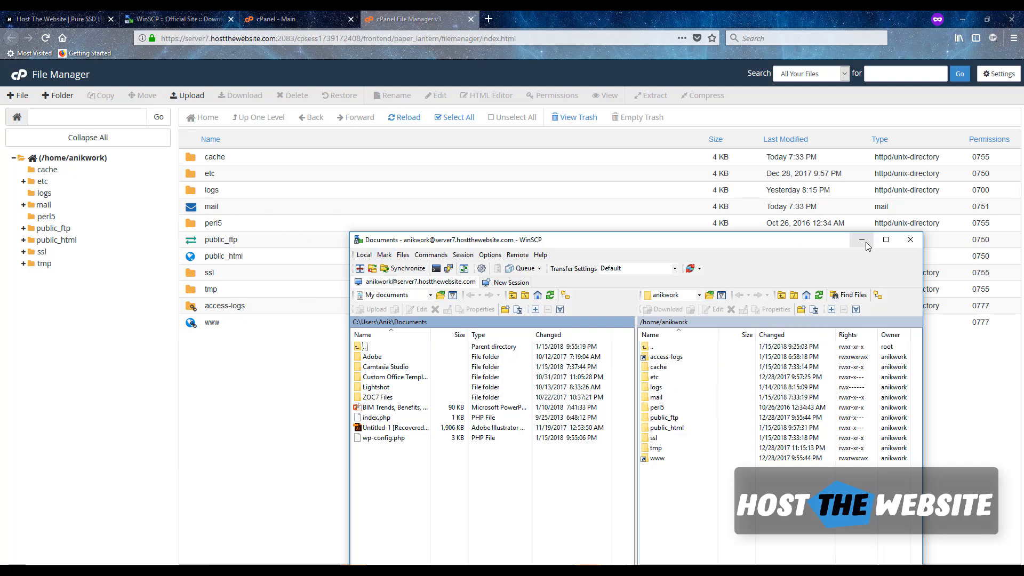
left_click_drag(719, 240, 536, 157)
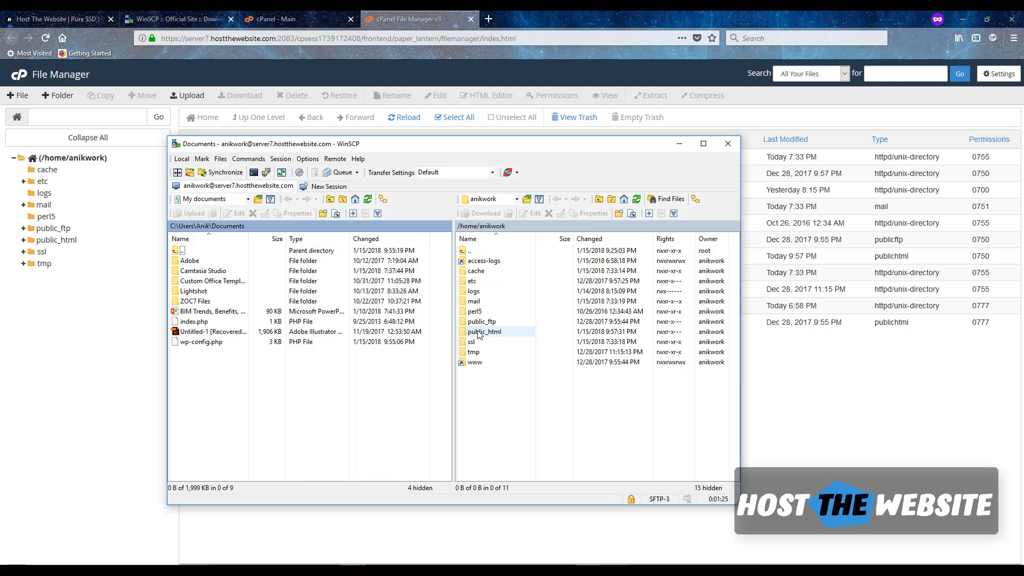
left_click(489, 18)
- Load anik.work in the private tab to show the My Blog homepage
type("anik")
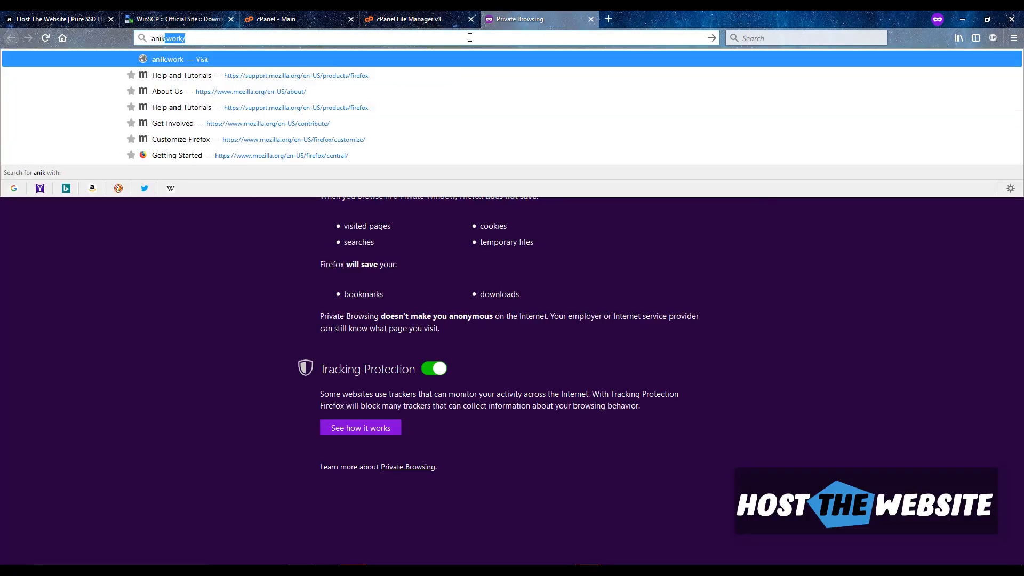
type(".work")
key("Return")
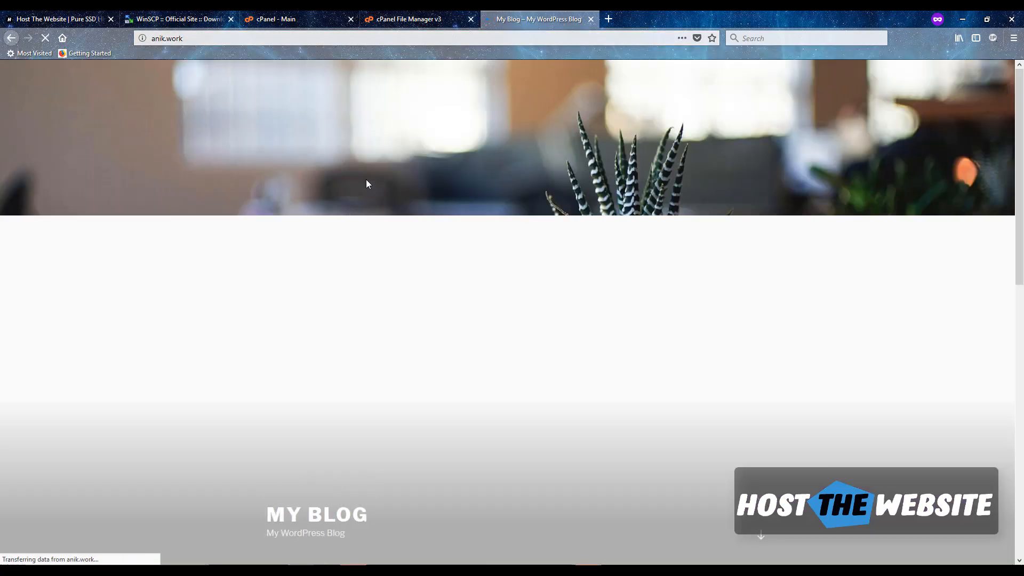
scroll(332, 199, "down", 1)
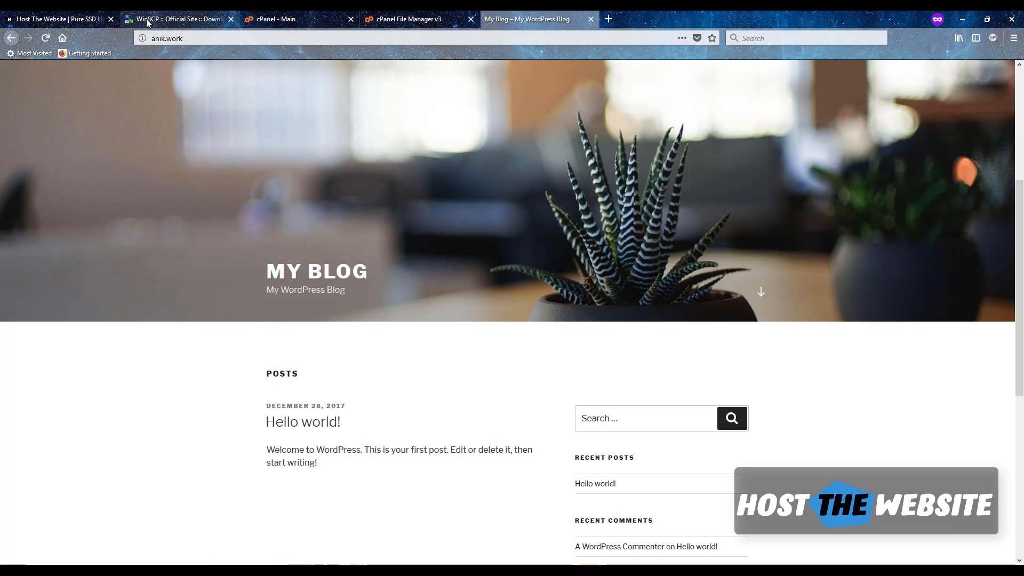
key("alt+Tab")
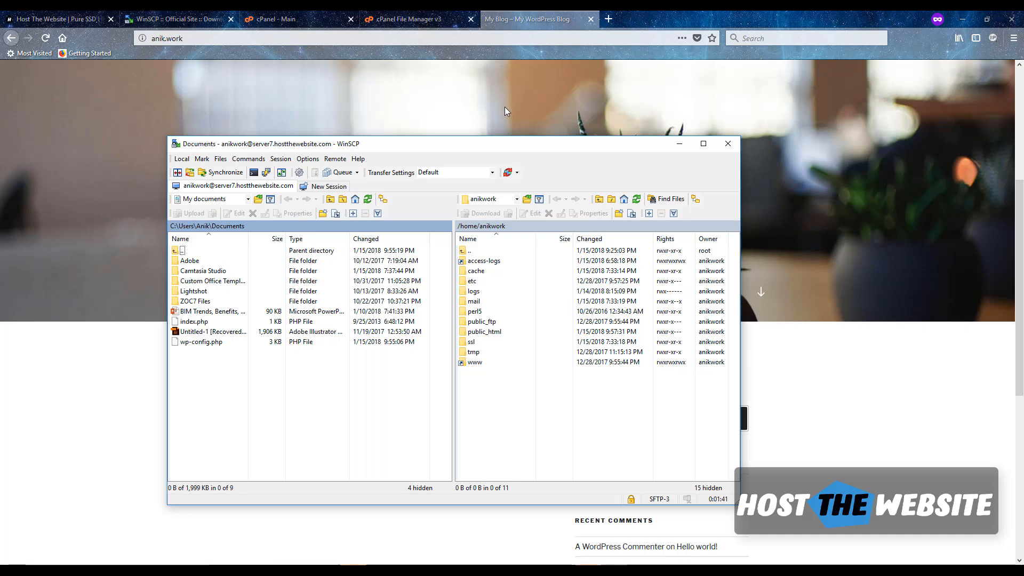
- Append /wp-admin to the anik.work address to reach the WordPress login page
left_click(309, 39)
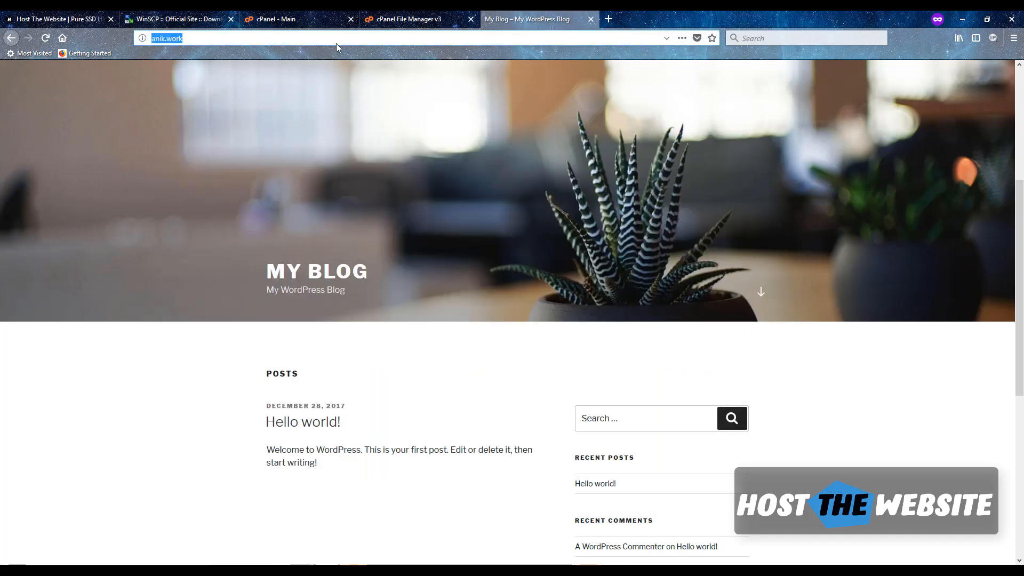
key("End")
type("/wp")
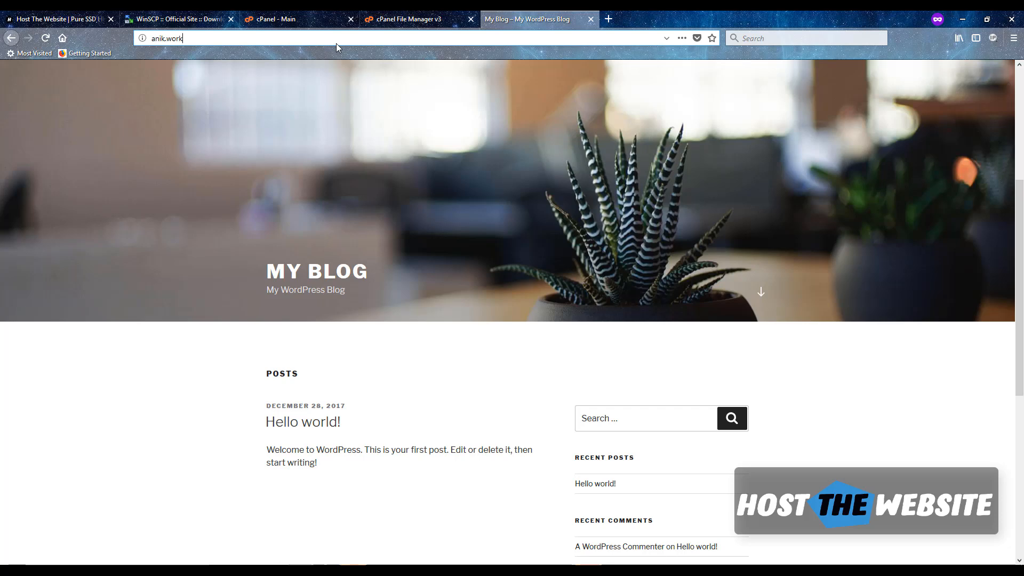
type("-admin")
key("Return")
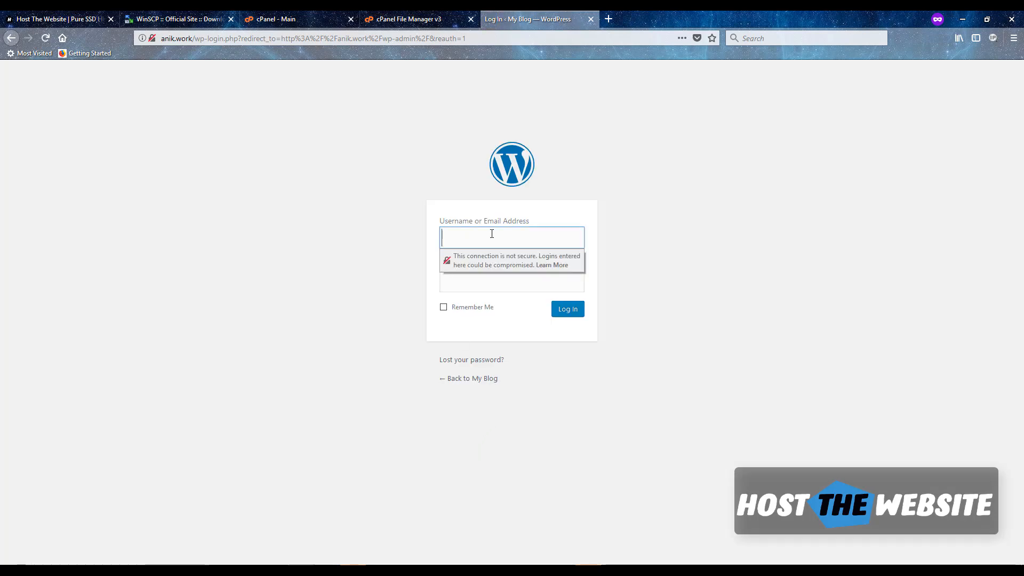
- Sign in with the WordPress admin username and password, then return to File Manager
left_click(492, 234)
type("admin")
key("Tab")
type("p")
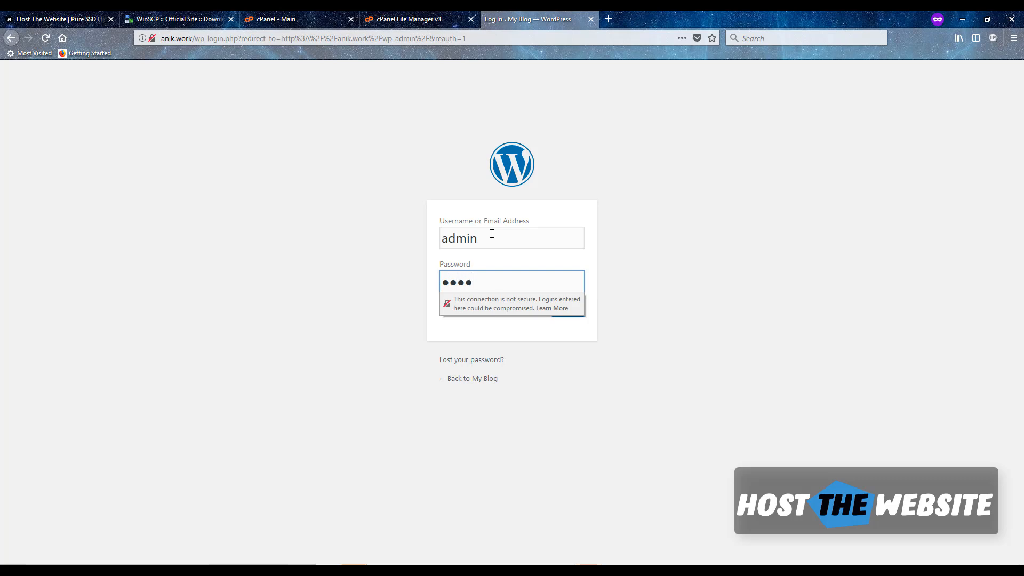
type("ass")
key("Return")
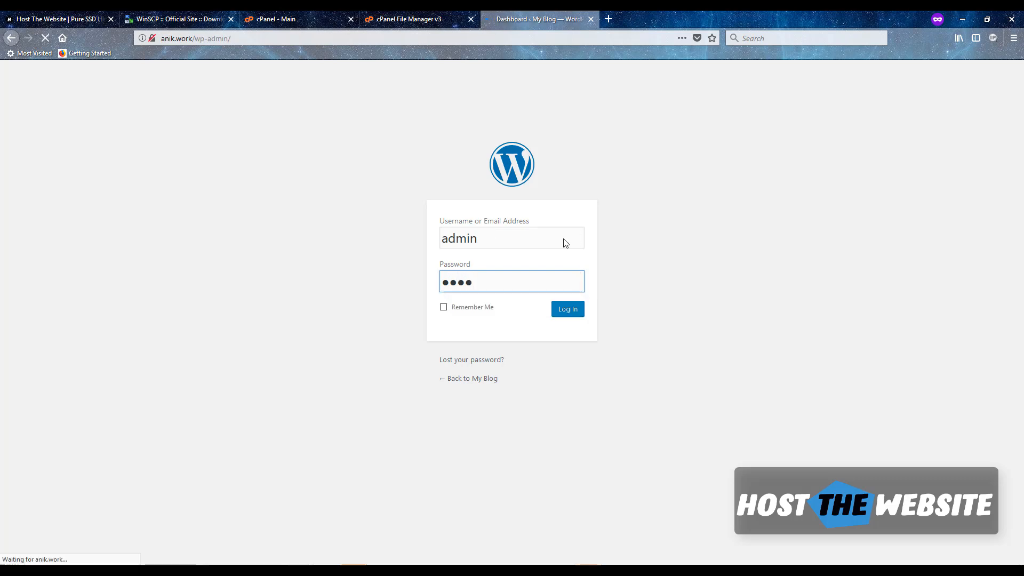
left_click(425, 19)
- In a new browser tab, search Google for 'free wordpress theme'
left_click(613, 19)
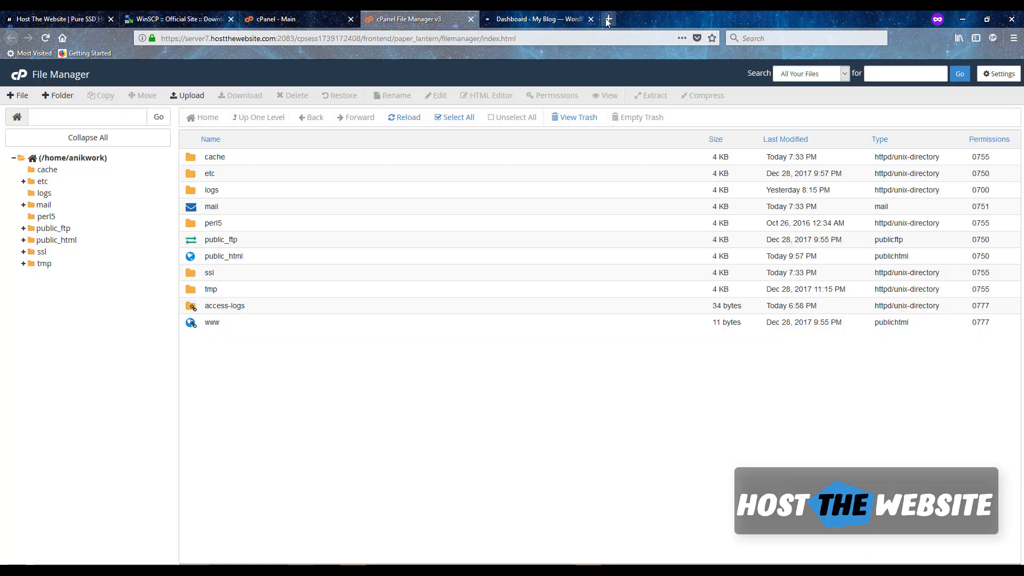
type("wo")
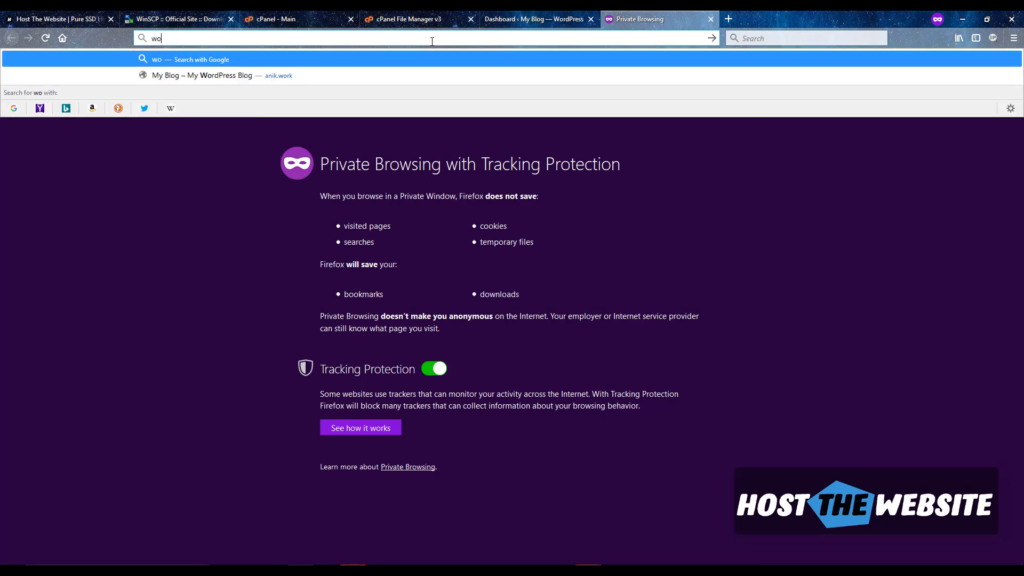
key("BackSpace")
key("BackSpace")
type("f")
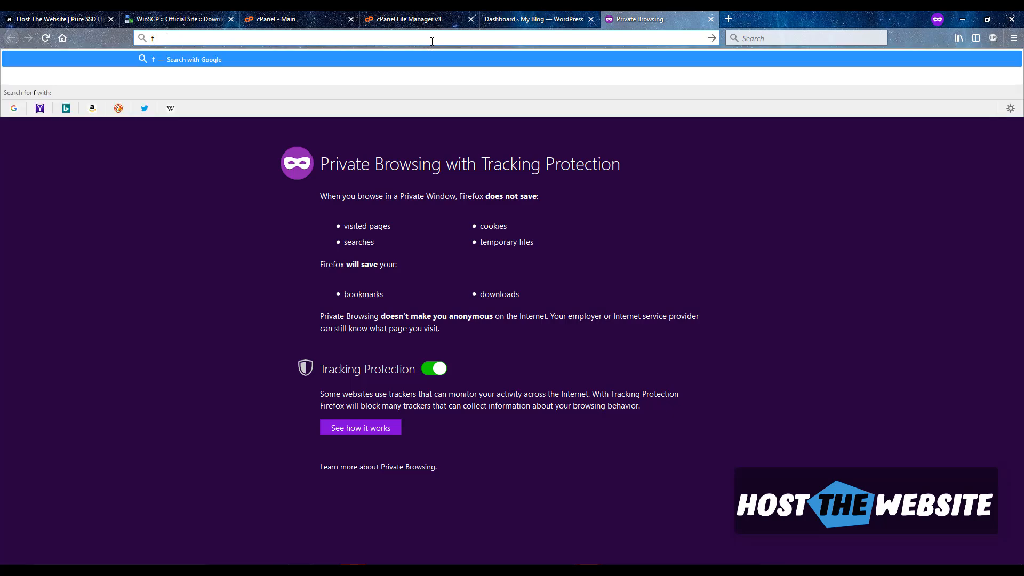
type("ree wordpre")
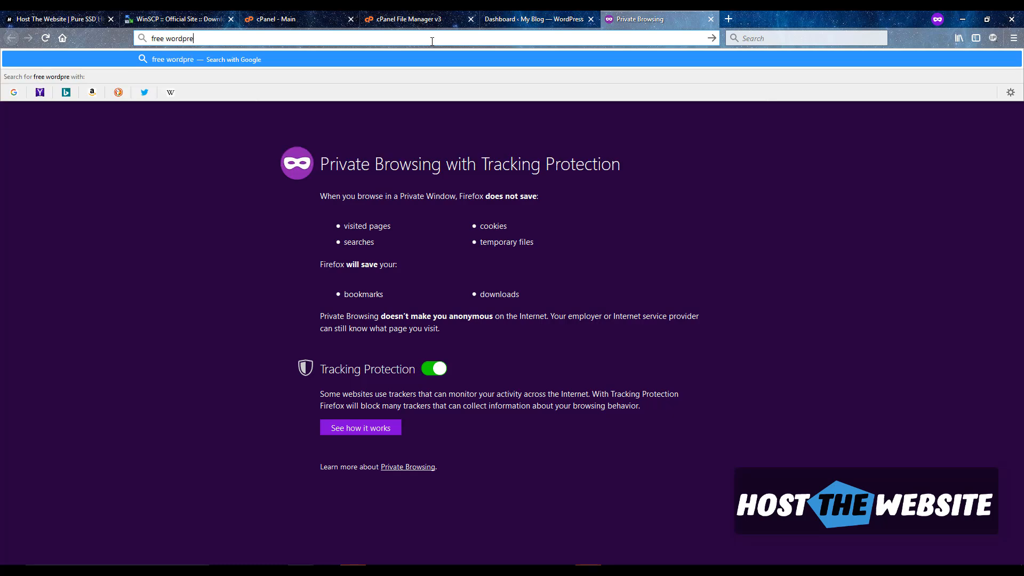
type("ss theme")
key("Return")
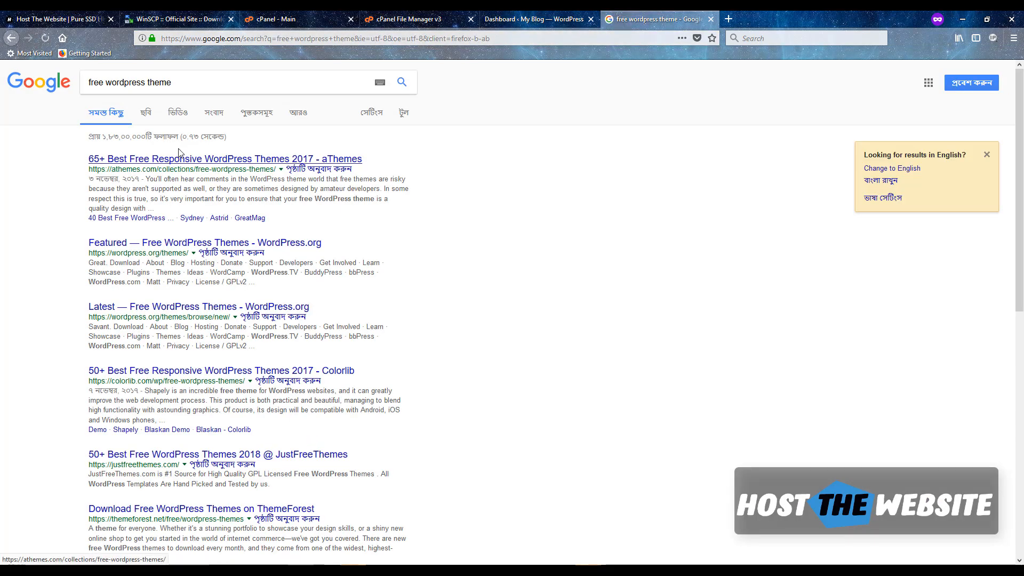
- Search for 'wordpress.org themes' and open the 'Featured — Free WordPress Themes' result
triple_click(182, 82)
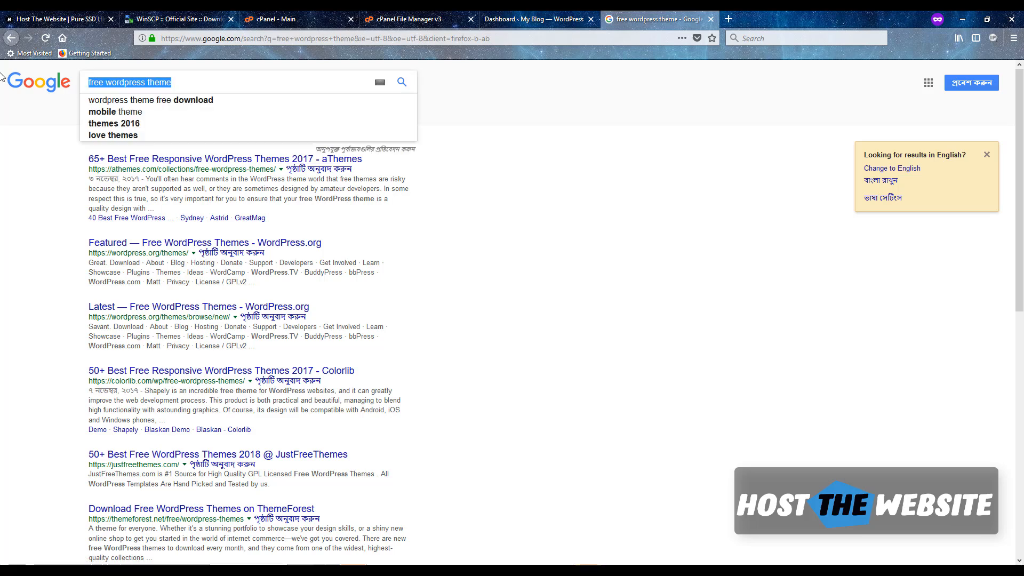
left_click(273, 37)
type("wo")
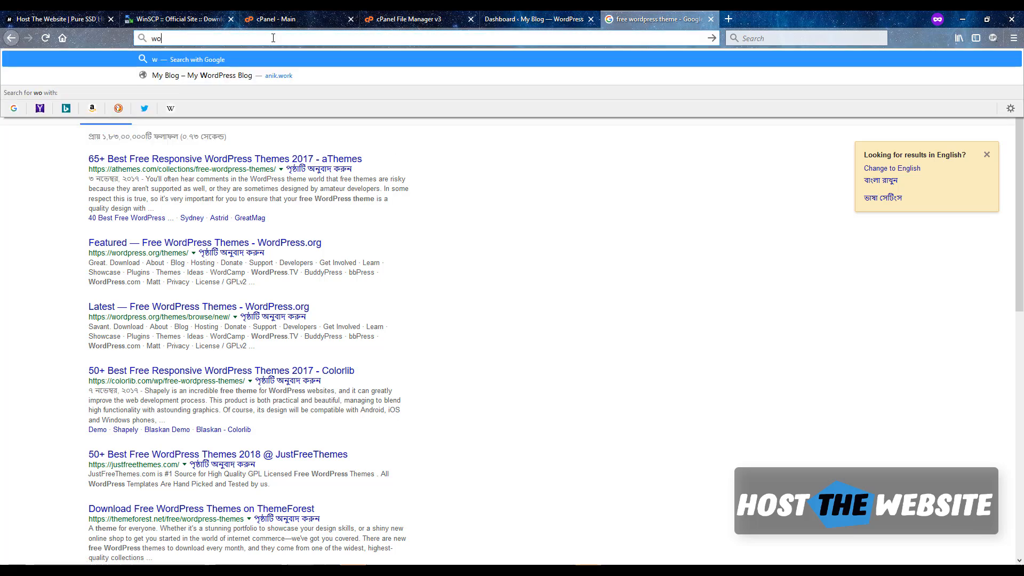
type("rdpre")
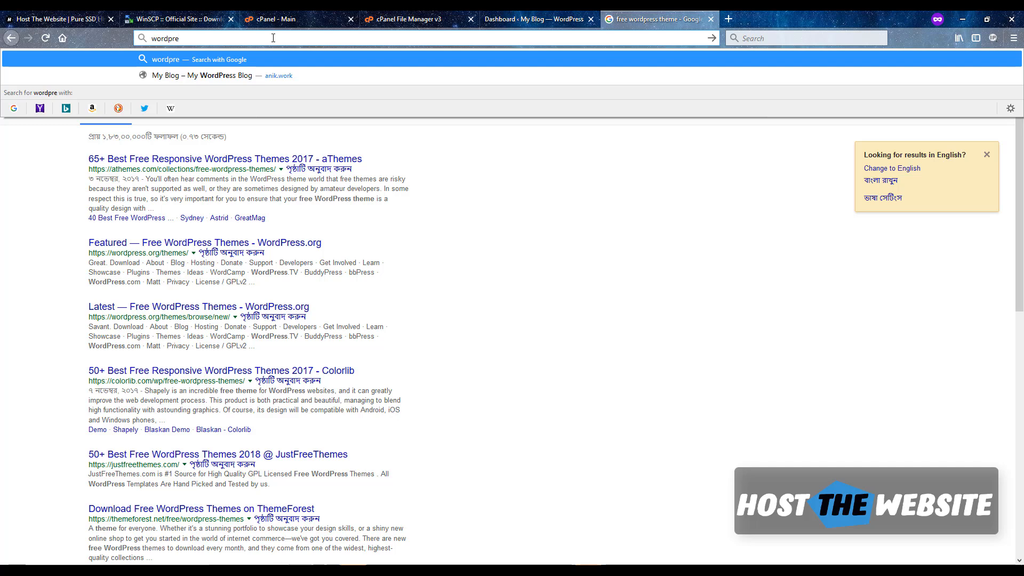
type("ss.or")
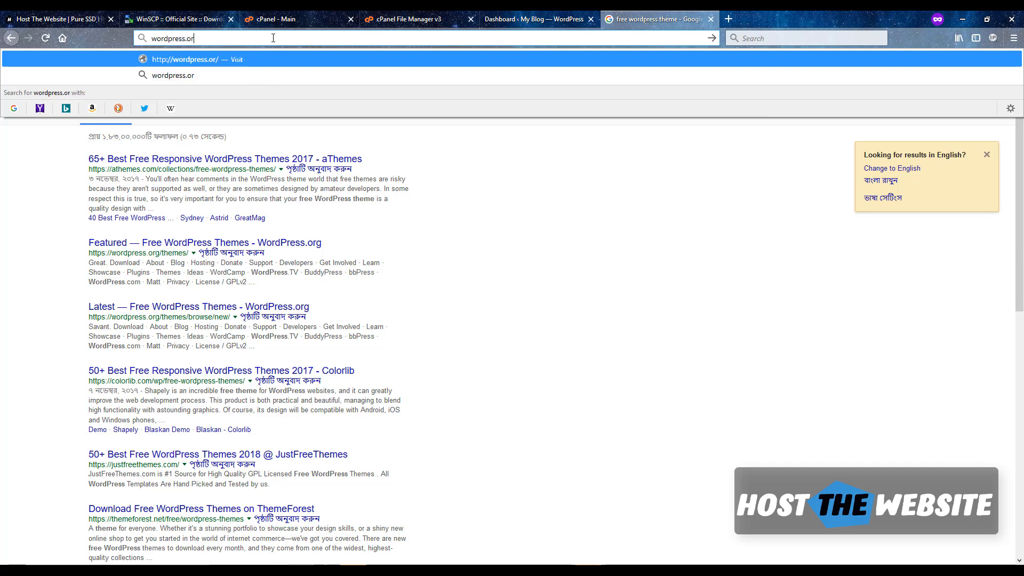
type("g themes")
key("Return")
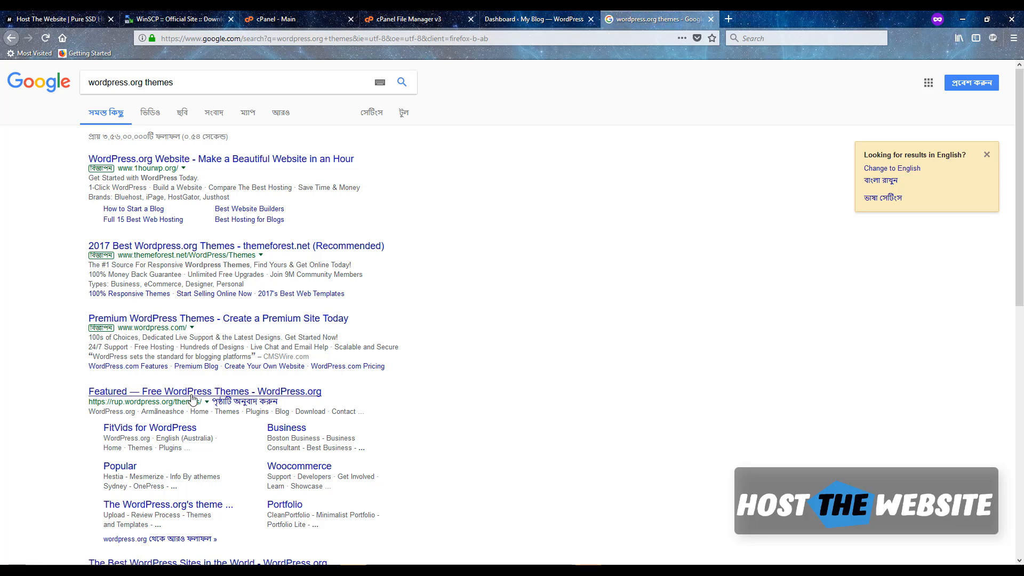
left_click(193, 394)
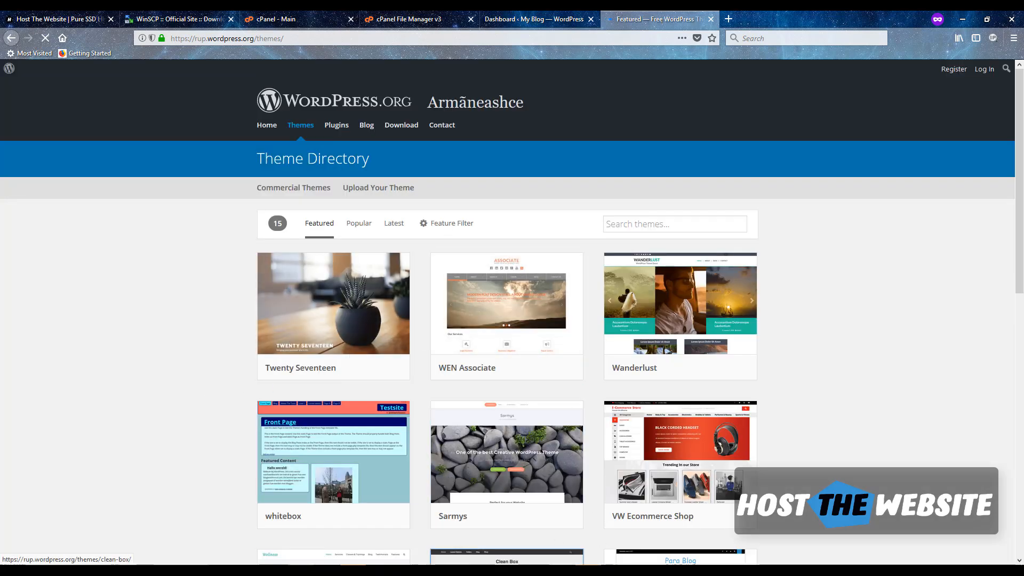
- Open public_html in WinSCP's remote panel, then go back to the WordPress.org Theme Directory
key("alt+Tab")
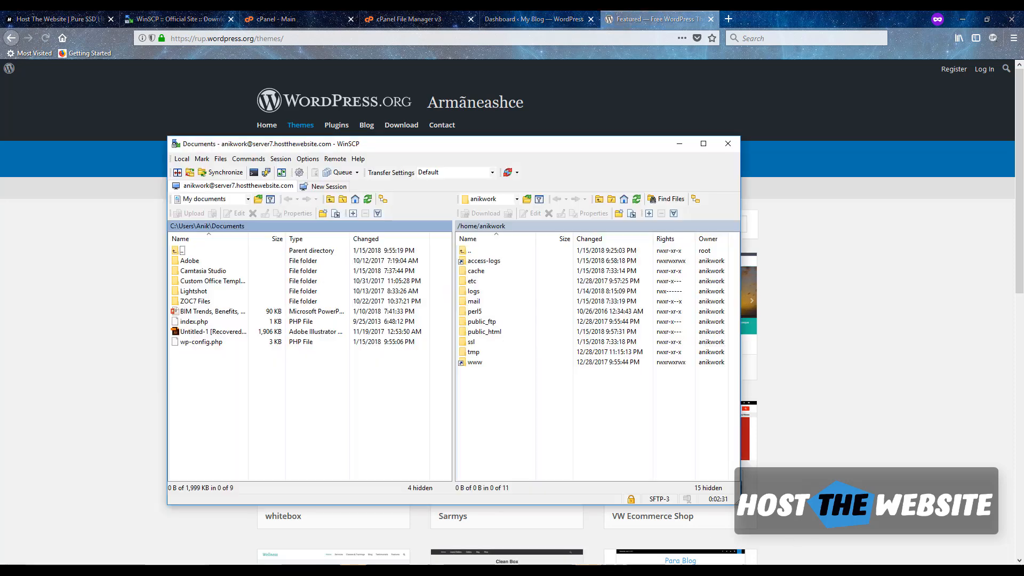
double_click(467, 333)
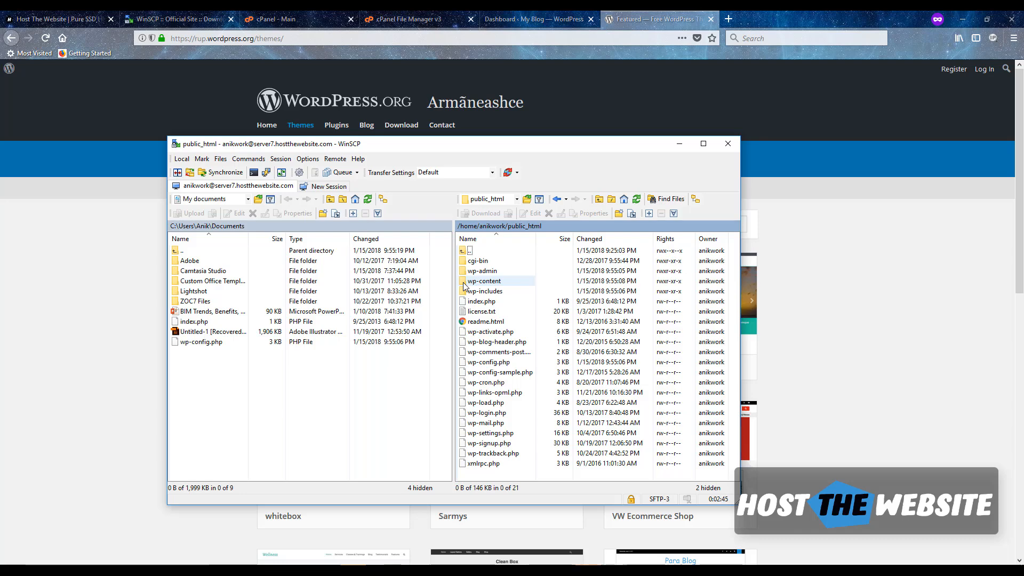
left_click(876, 258)
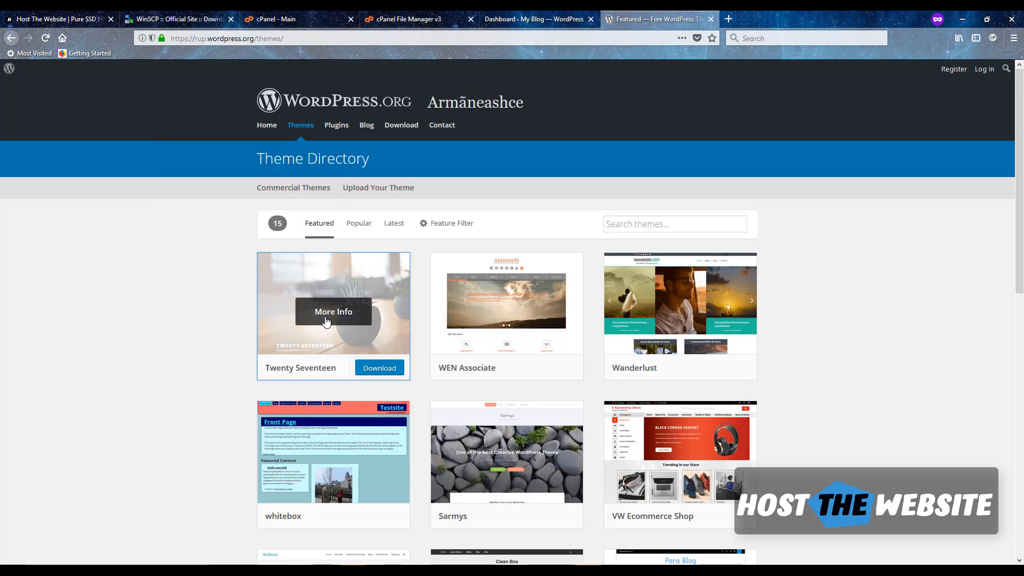
- Download wen-associate.1.9.4.zip from the WEN Associate theme page, opening it with WinRAR
scroll(540, 336, "down", 2)
left_click(507, 190)
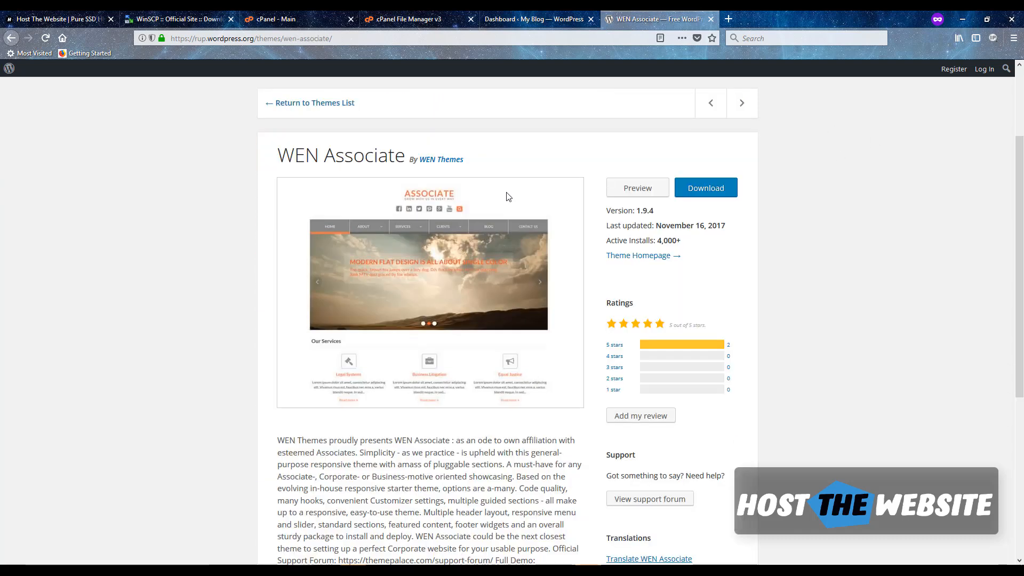
left_click(707, 188)
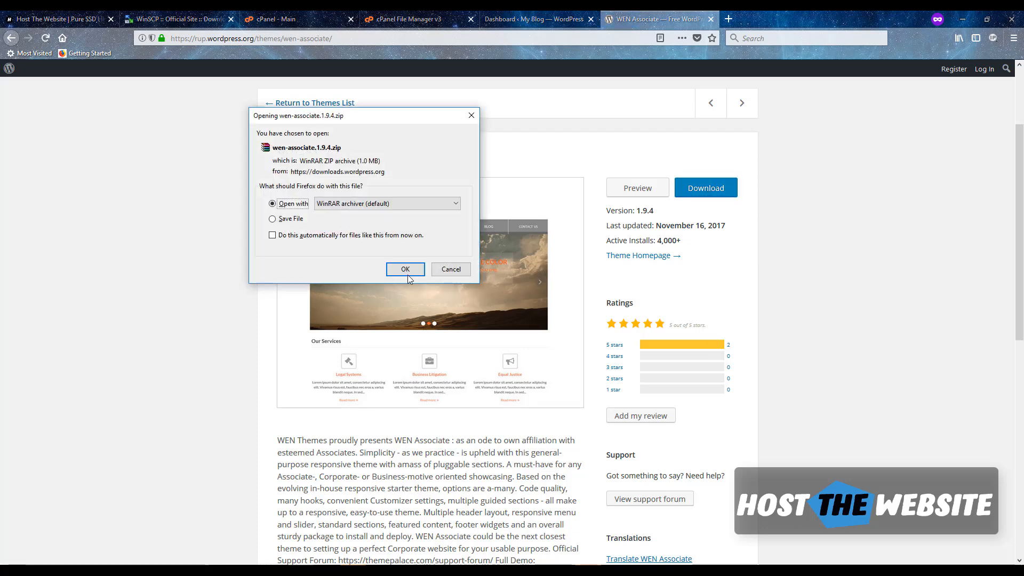
left_click(406, 271)
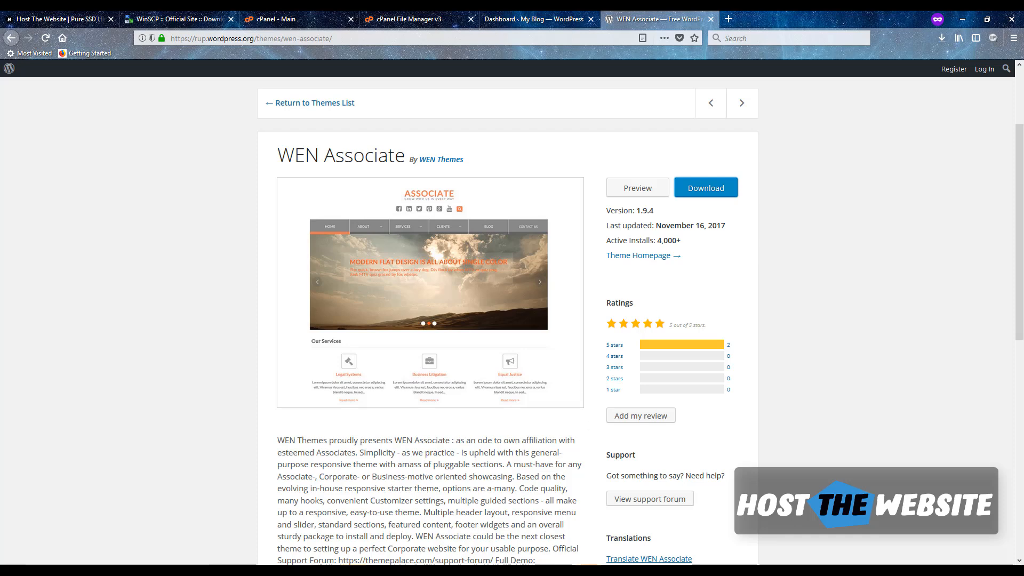
key("alt+Tab")
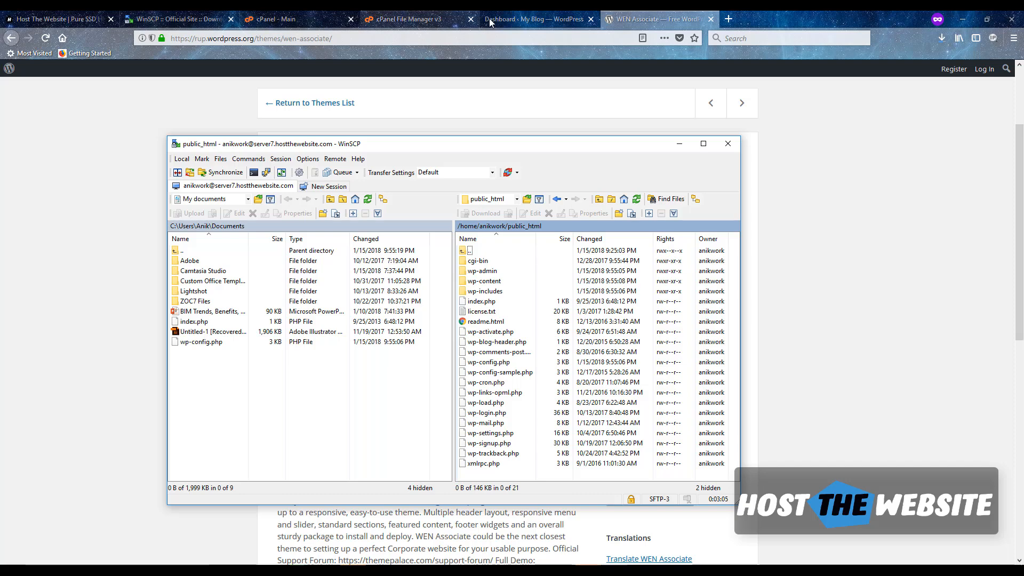
- Go to Appearance > Themes in the anik.work WordPress dashboard
left_click(526, 18)
mouse_move(46, 235)
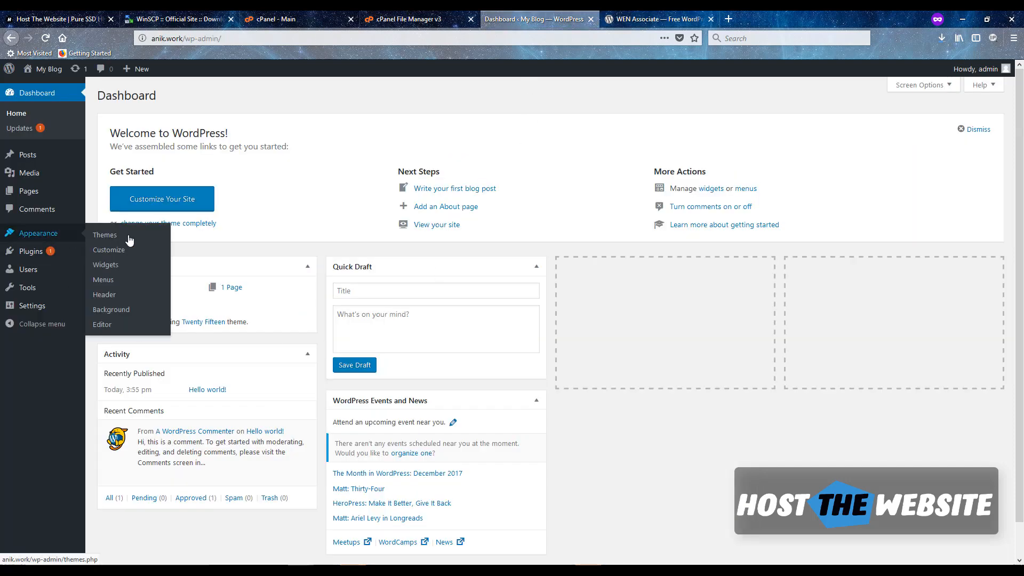
left_click(123, 237)
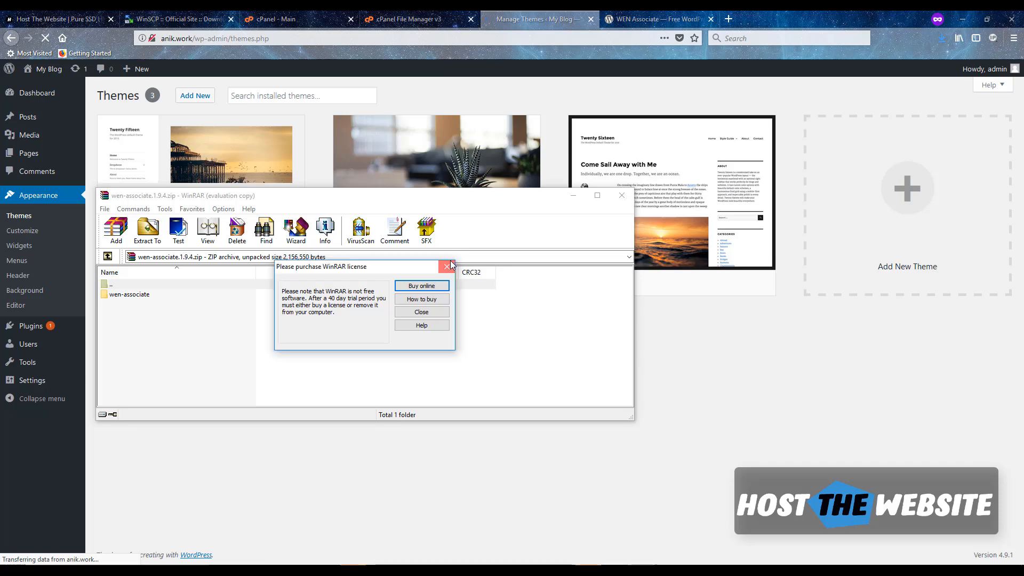
- Close the WinRAR license notice and minimize the wen-associate archive window
left_click(447, 266)
left_click_drag(504, 198, 513, 223)
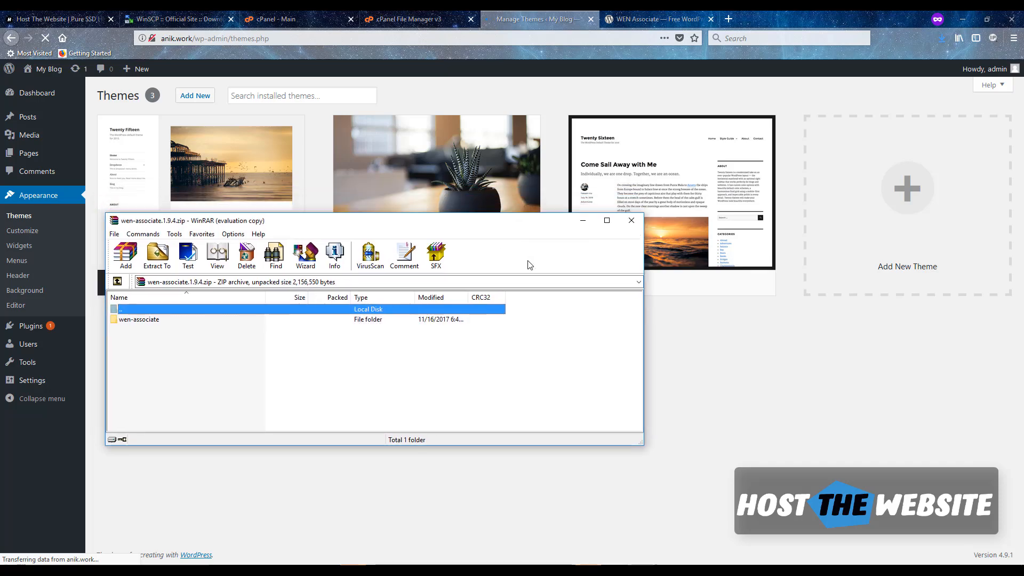
left_click_drag(528, 261, 552, 386)
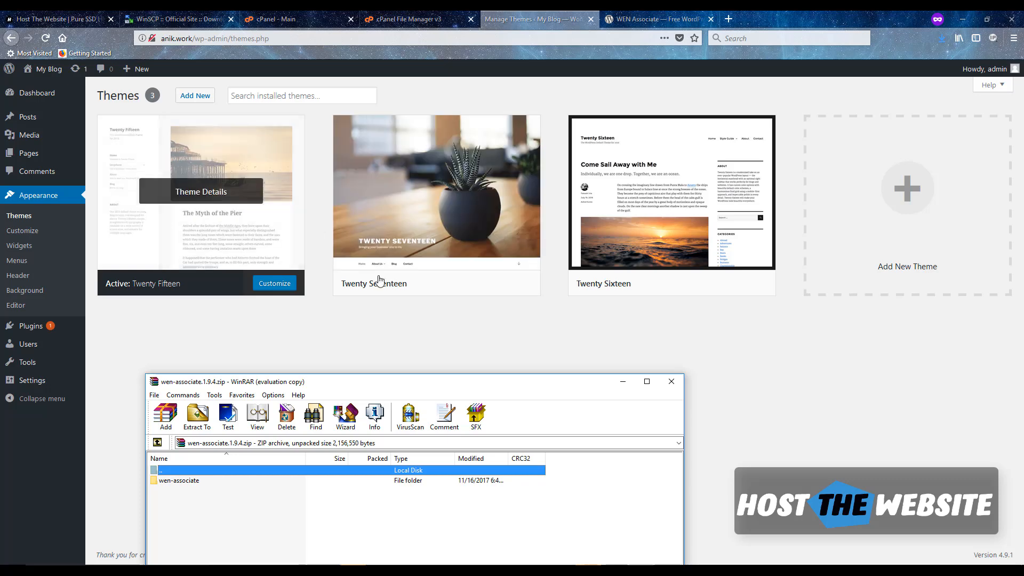
left_click_drag(431, 381, 427, 212)
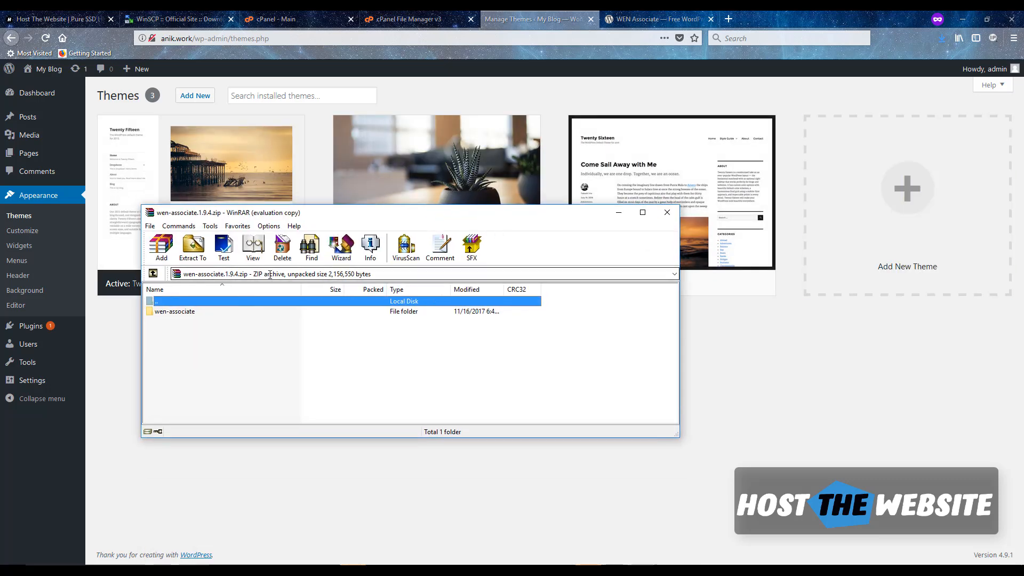
left_click(618, 212)
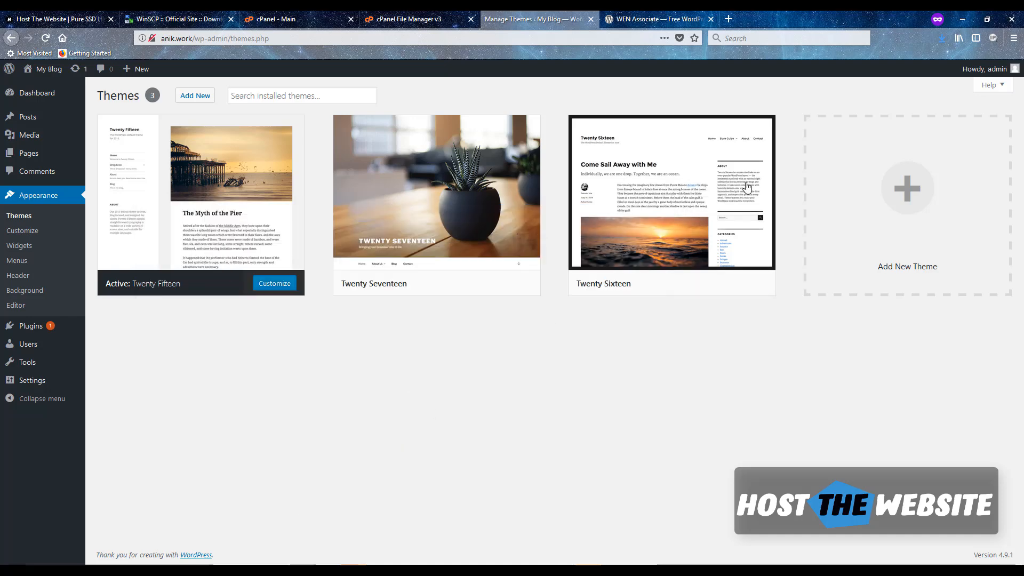
- Show the downloaded wen-associate.1.9.4 archive (1,040 KB) in its Temp folder
left_click(1013, 38)
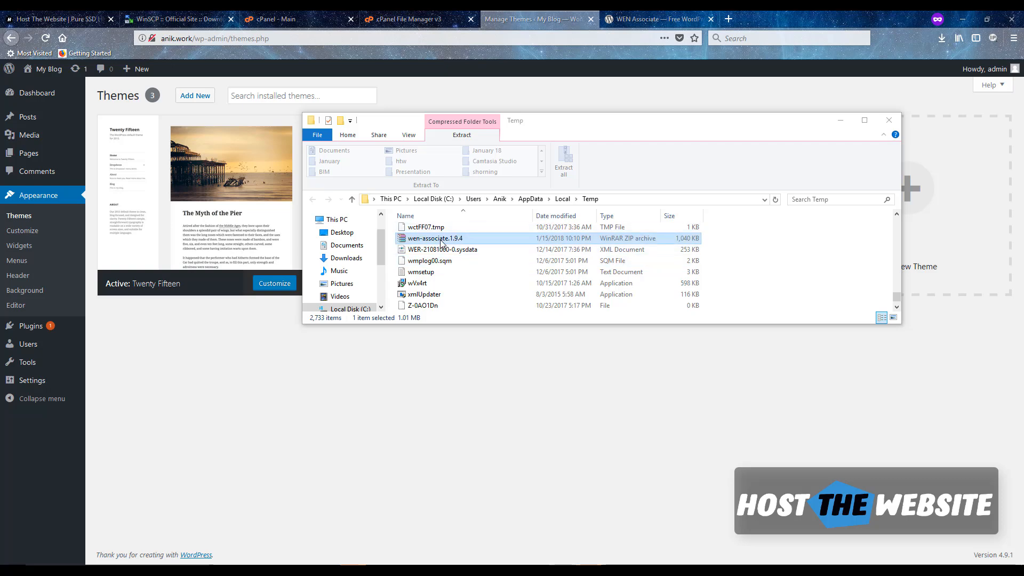
- Paste the wen-associate.1.9.4 archive into Desktop\BIM, then minimize File Explorer
left_click(393, 199)
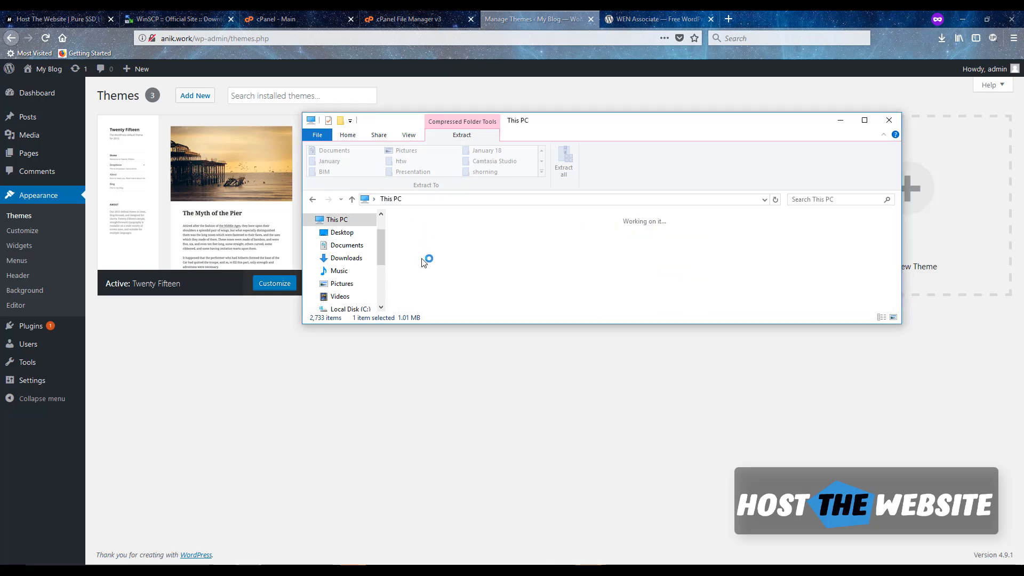
left_click(342, 233)
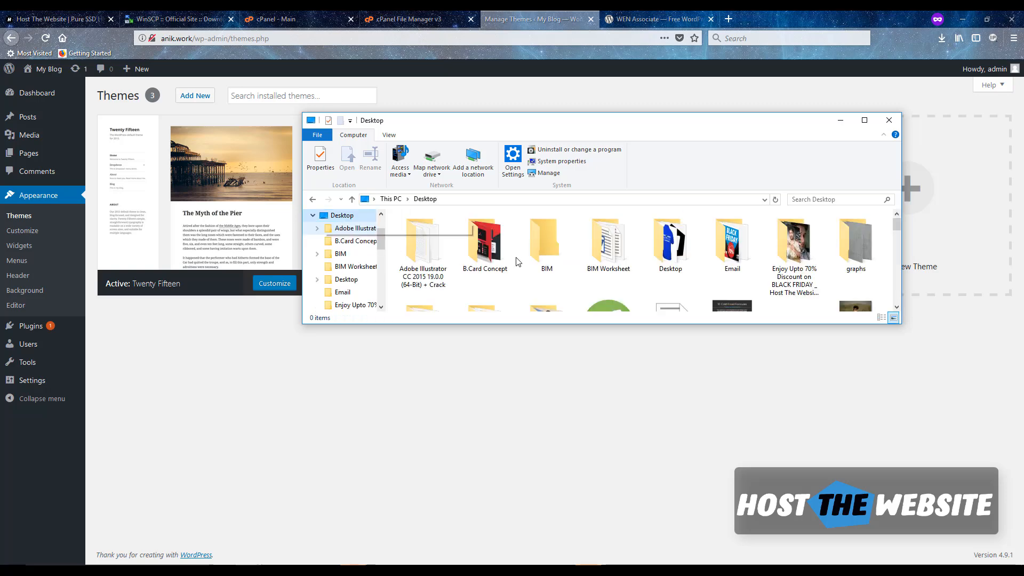
scroll(531, 264, "up", 3)
double_click(544, 240)
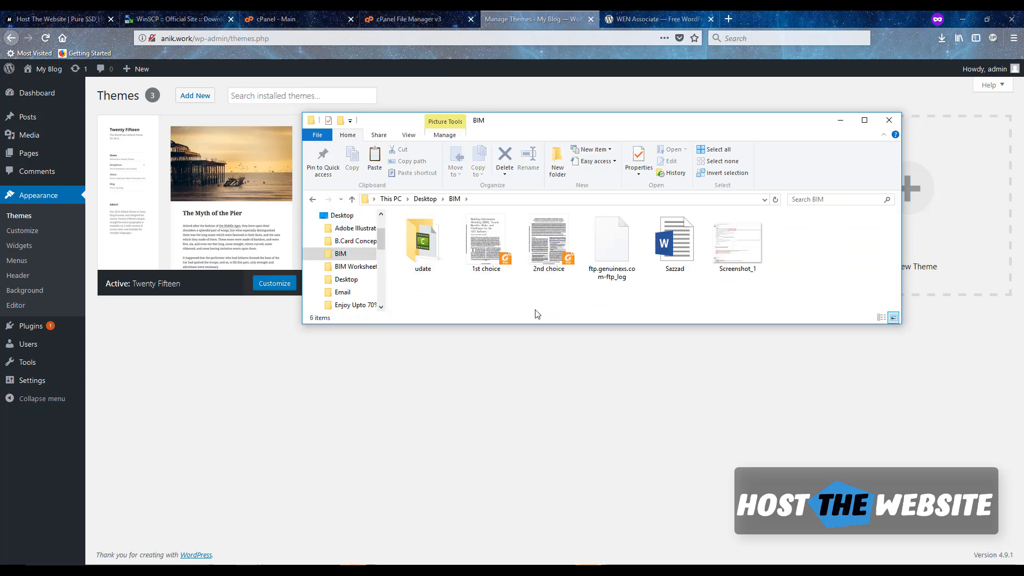
key("ctrl+v")
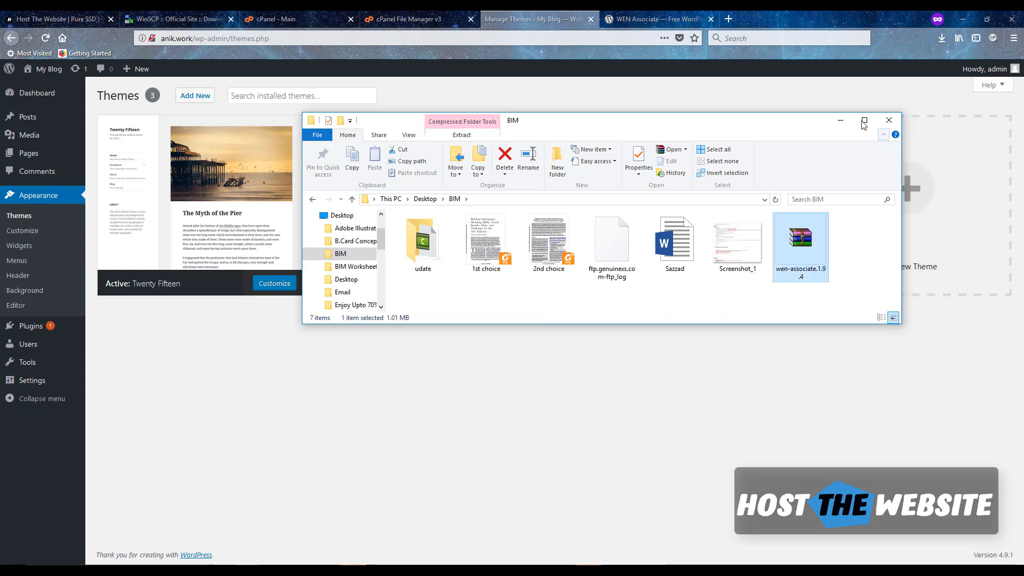
left_click(840, 120)
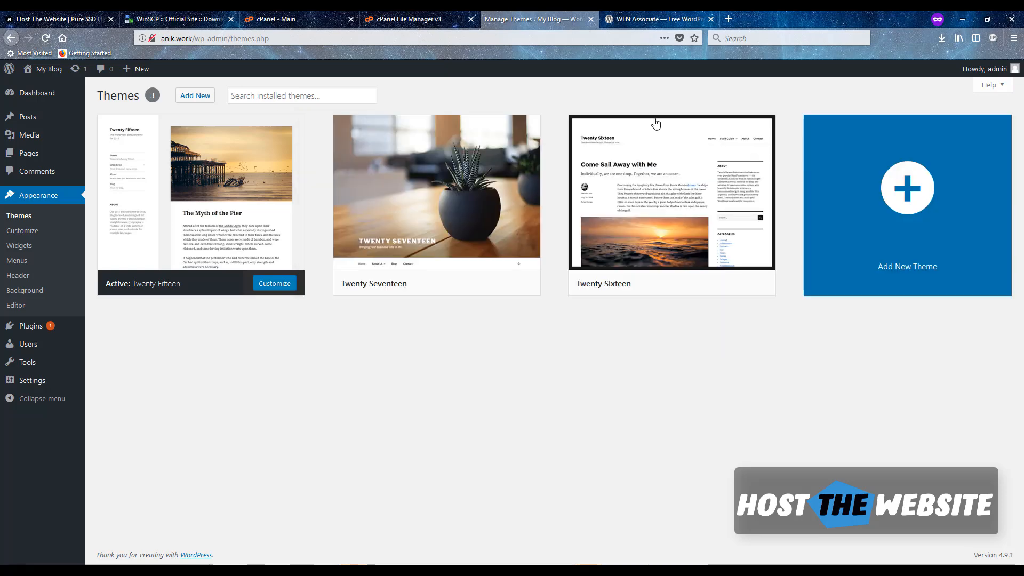
- Browse WinSCP's local pane to Desktop\BIM and select wen-associate.1.9.4.zip
left_click(608, 563)
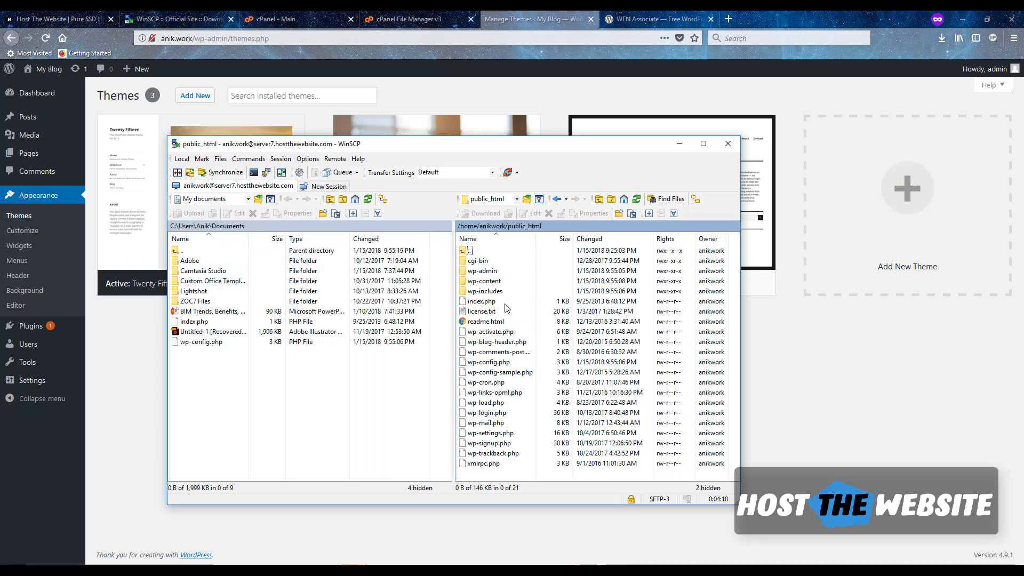
left_click(176, 227)
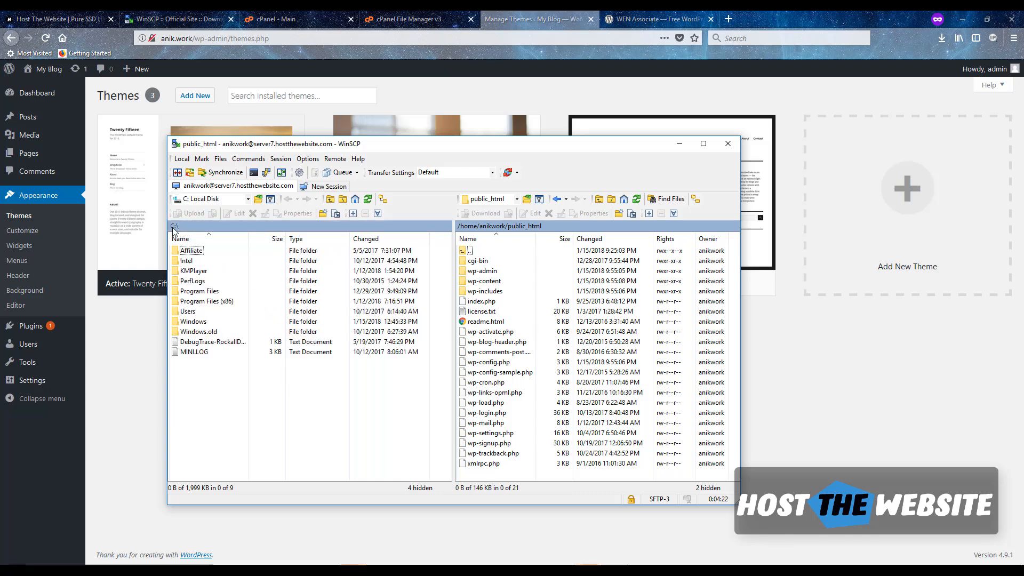
left_click(224, 199)
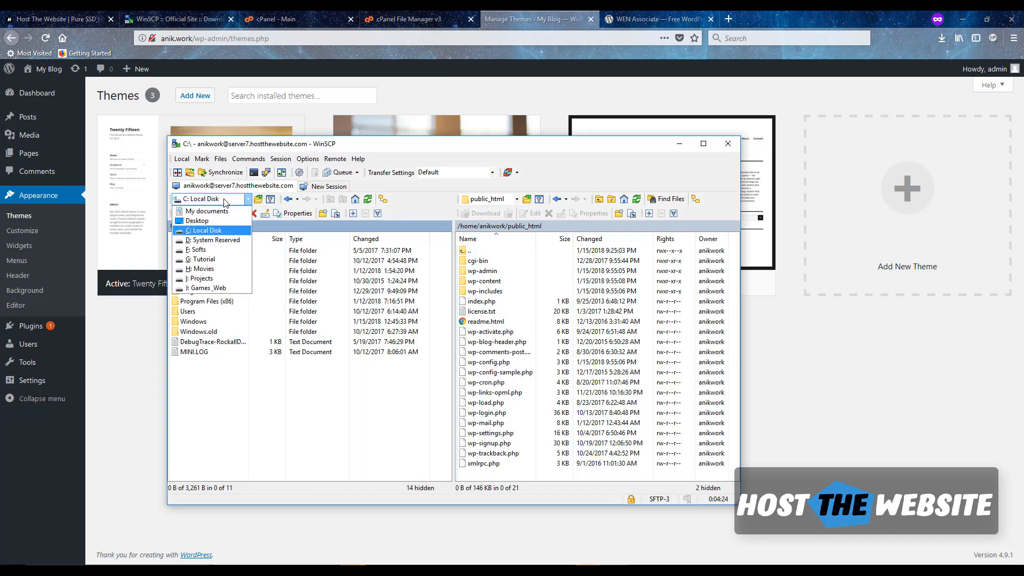
left_click(210, 229)
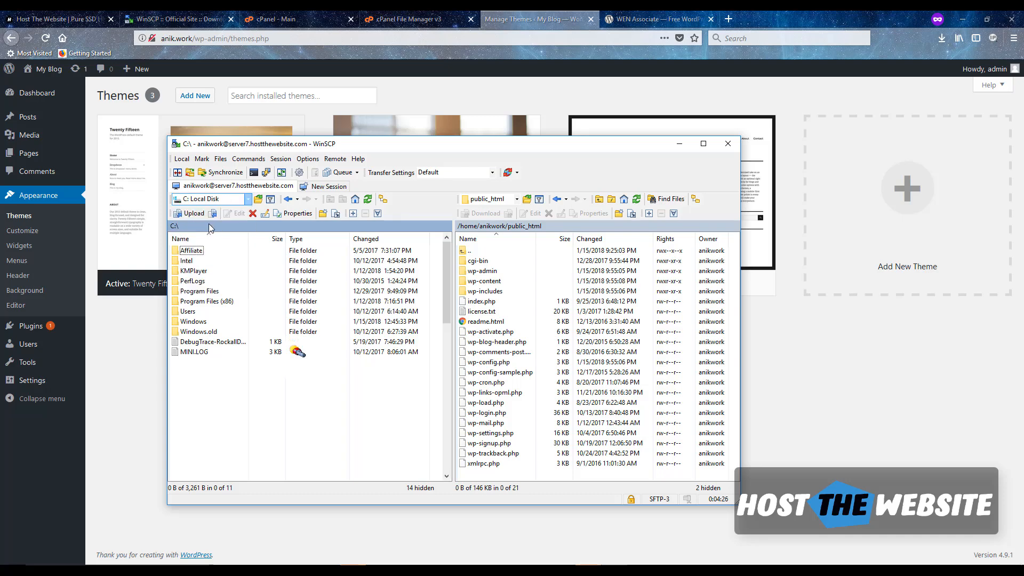
double_click(202, 283)
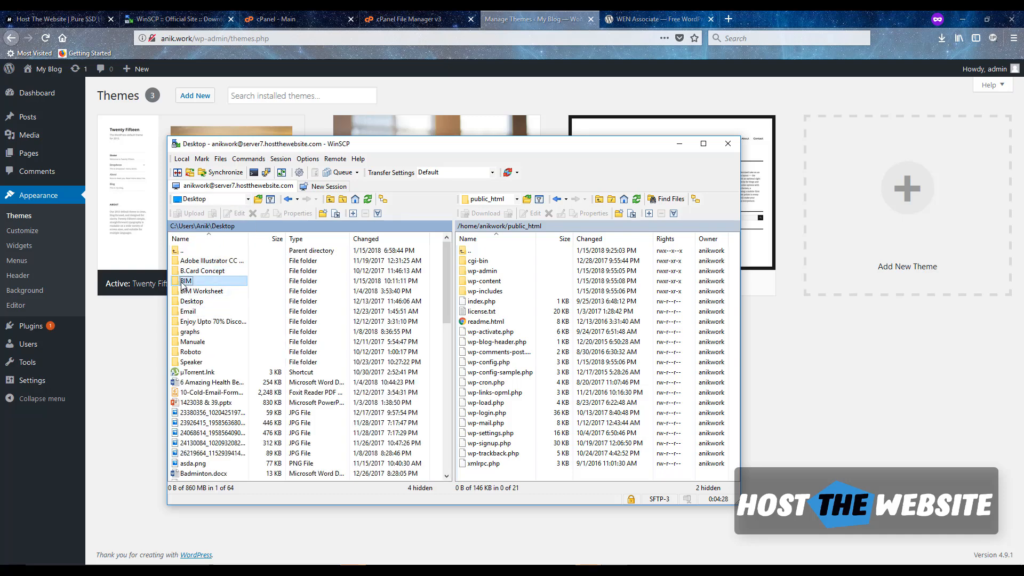
left_click(213, 321)
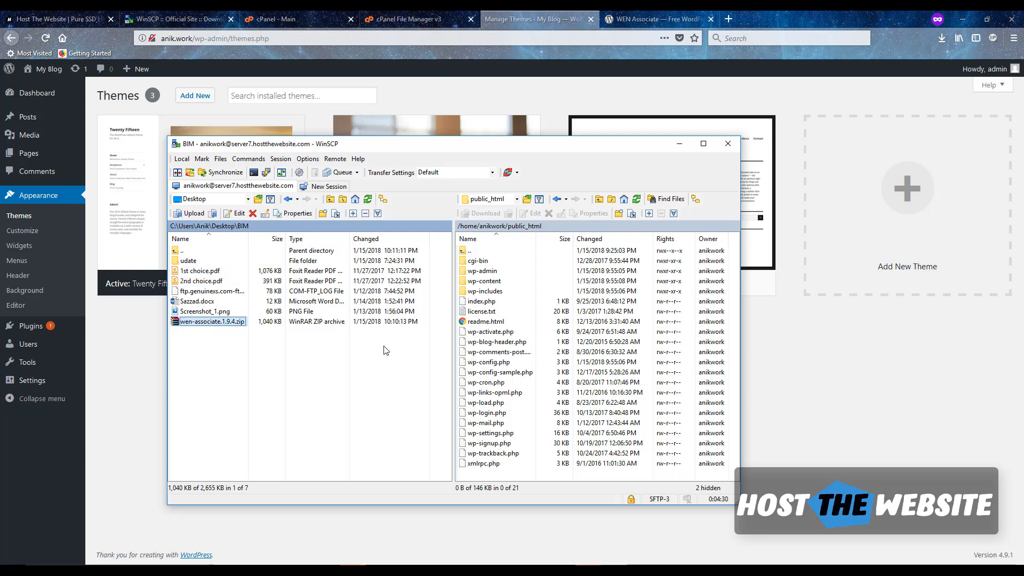
- Copy wen-associate.1.9.4.zip from the local pane into the remote wp-content/themes folder
double_click(462, 283)
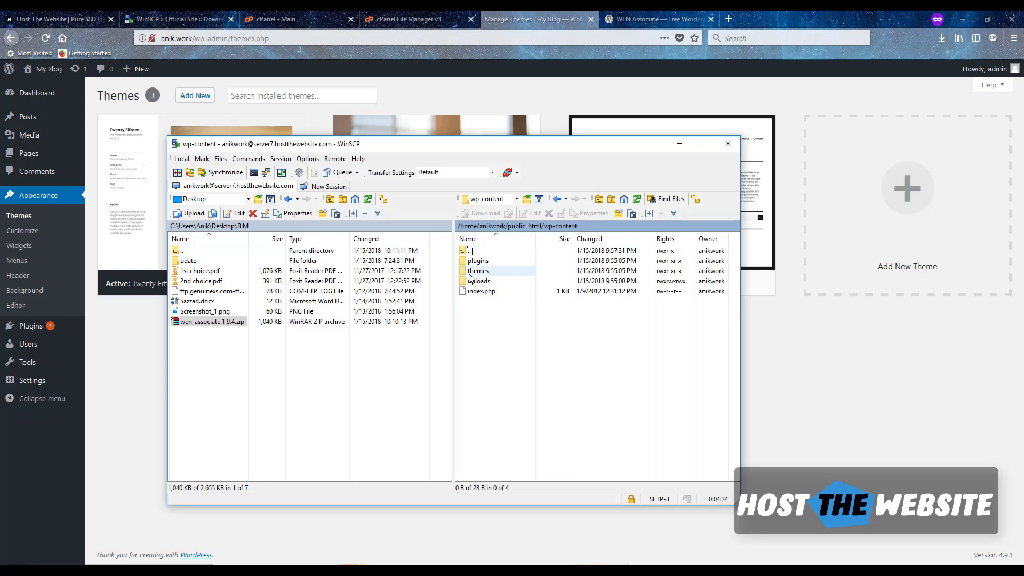
double_click(464, 272)
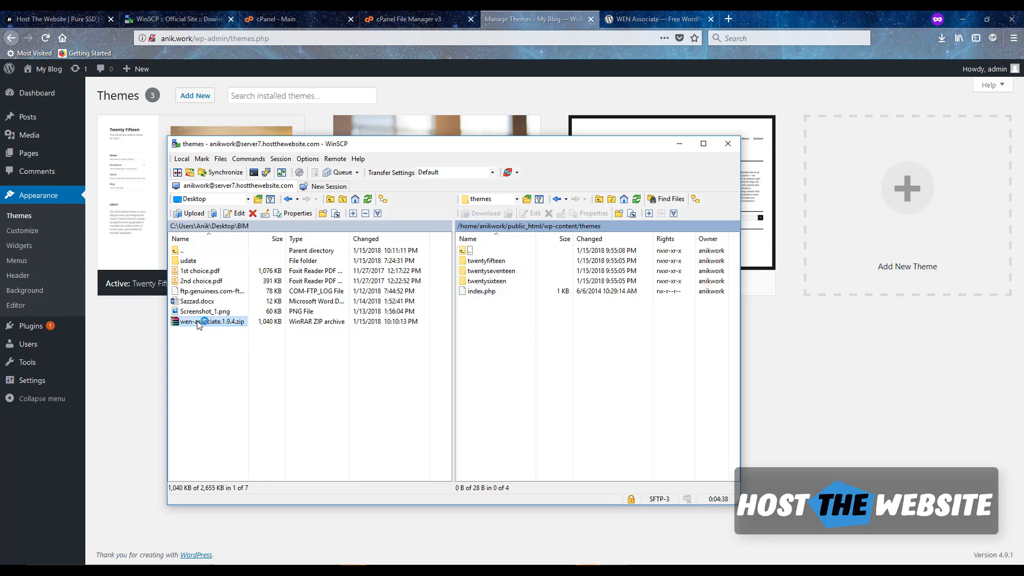
left_click_drag(199, 322, 509, 334)
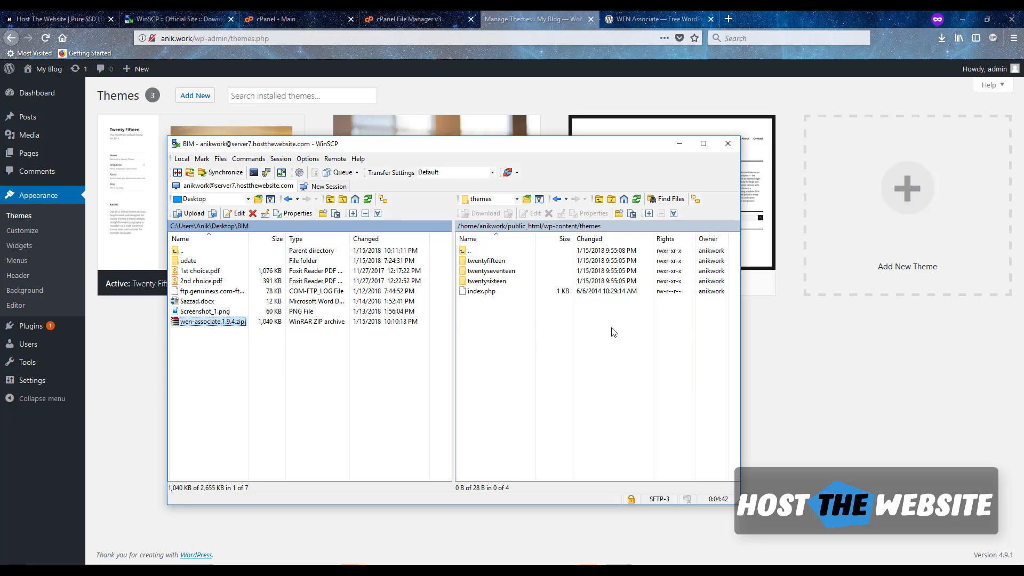
left_click_drag(614, 332, 614, 333)
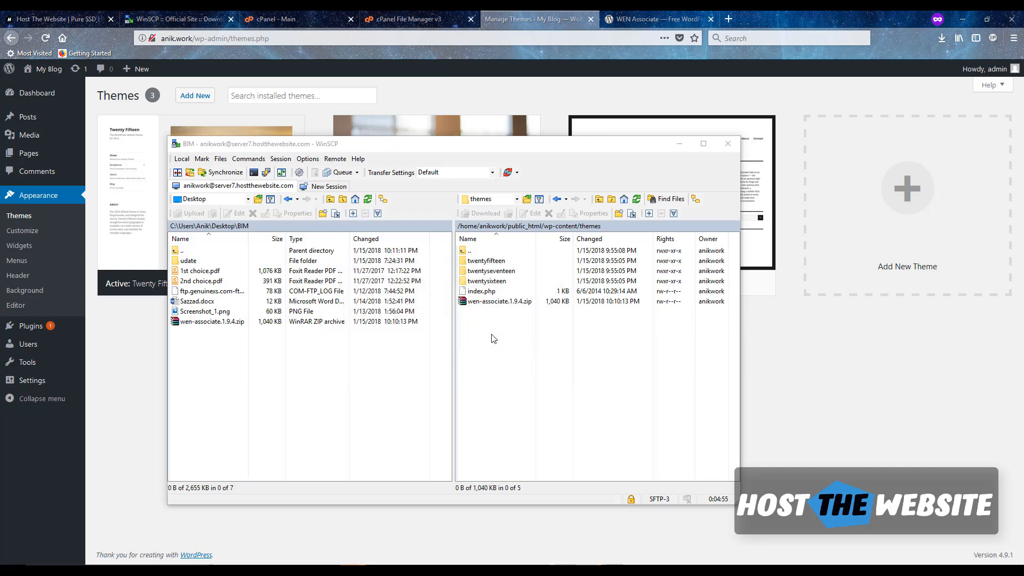
- Run Custom Commands > UnTar/GZip on the uploaded zip, accepting a separate shell session
left_click(492, 303)
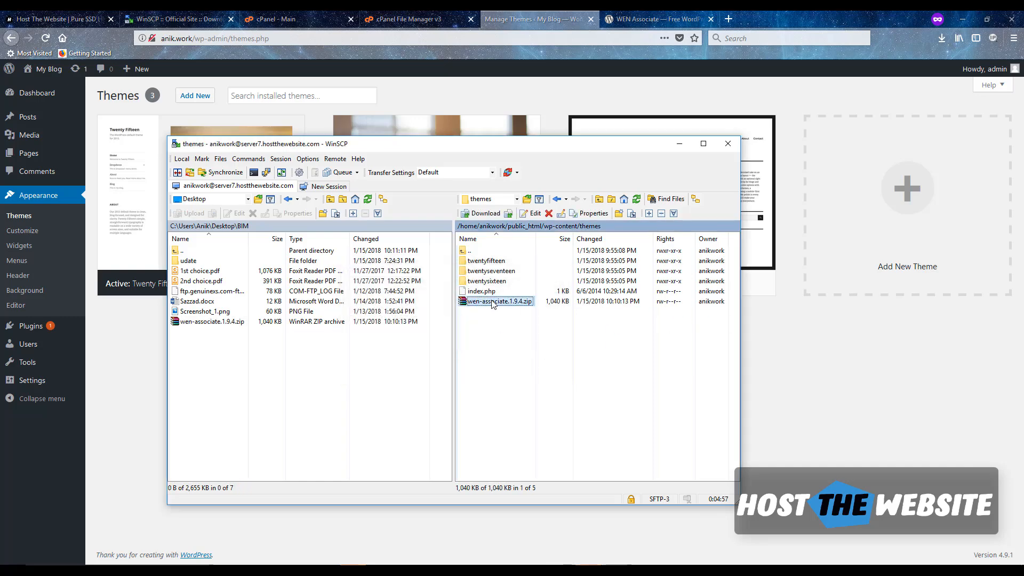
right_click(492, 303)
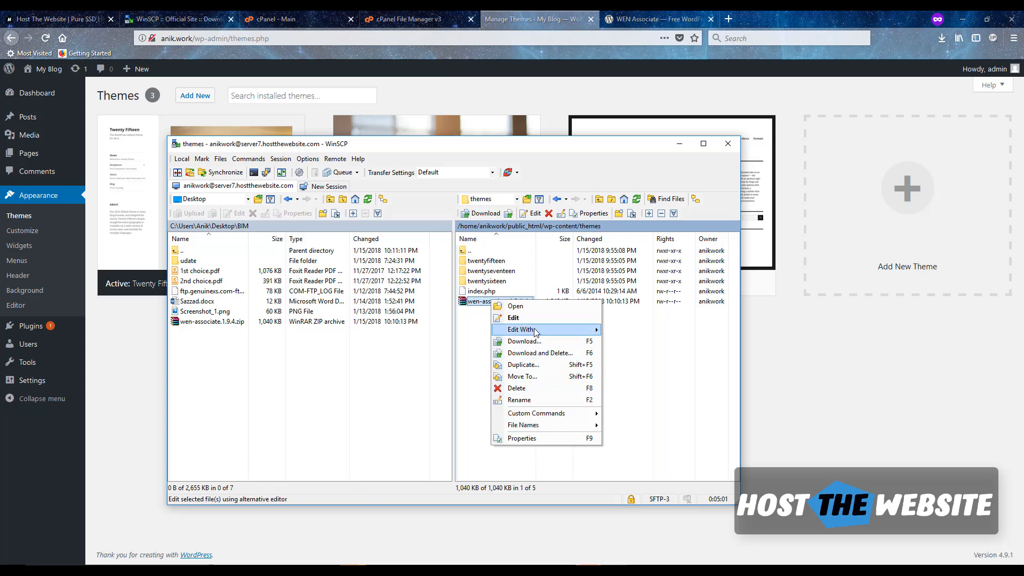
mouse_move(537, 415)
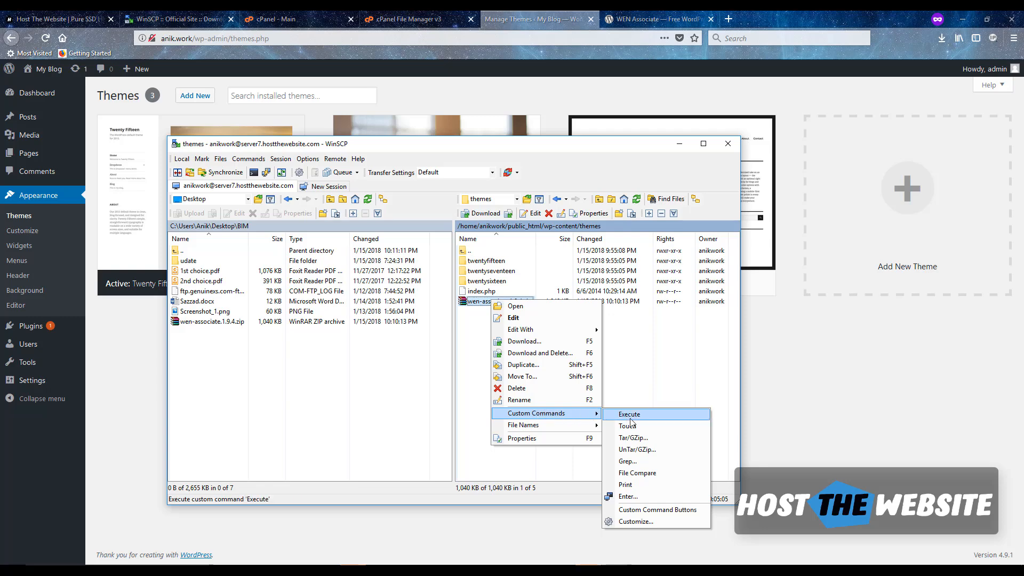
left_click(639, 451)
left_click(464, 366)
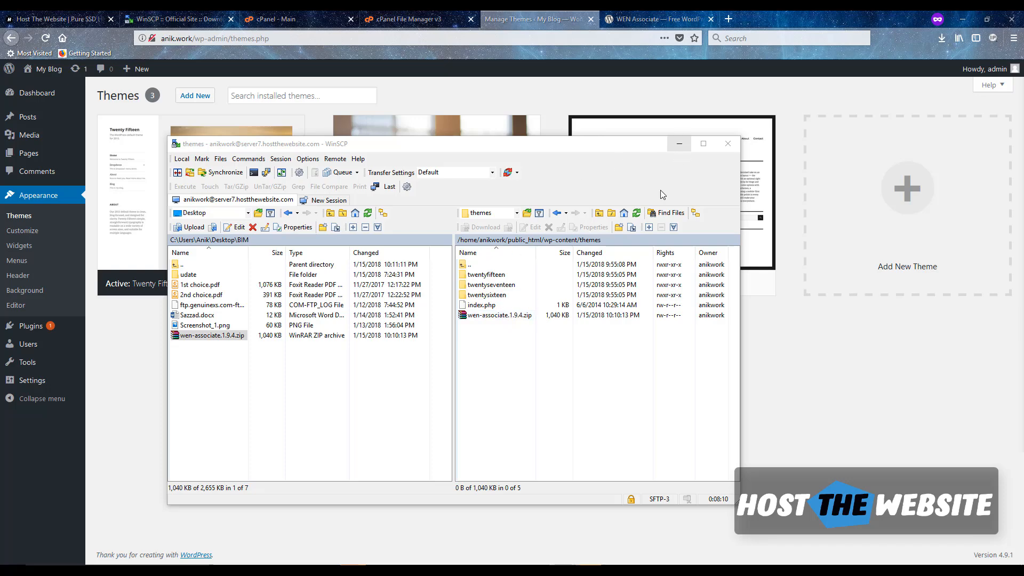
- Reselect the theme zip on the server, then return to WordPress's Themes page
right_click(502, 308)
left_click(495, 316)
right_click(495, 316)
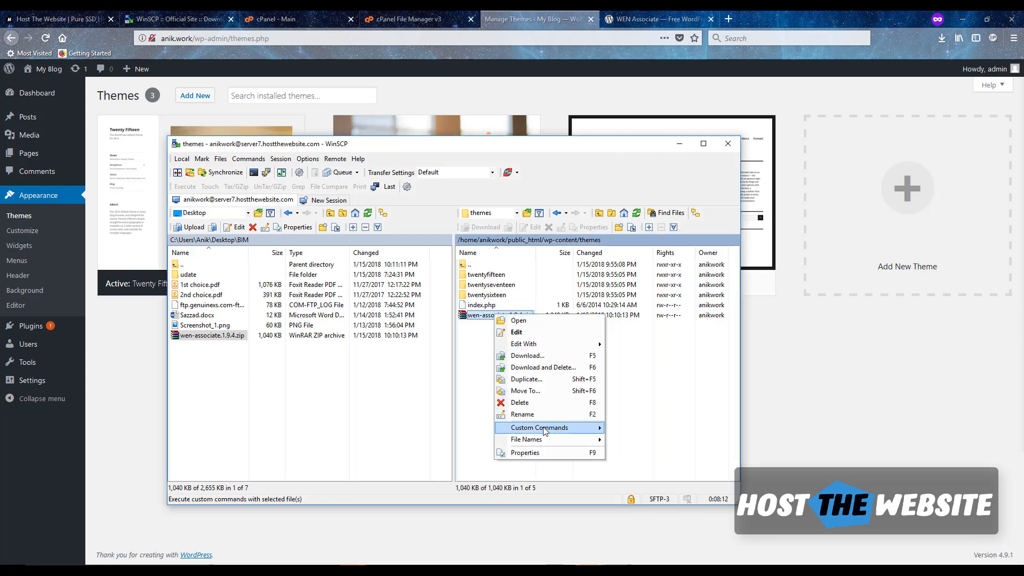
left_click(818, 361)
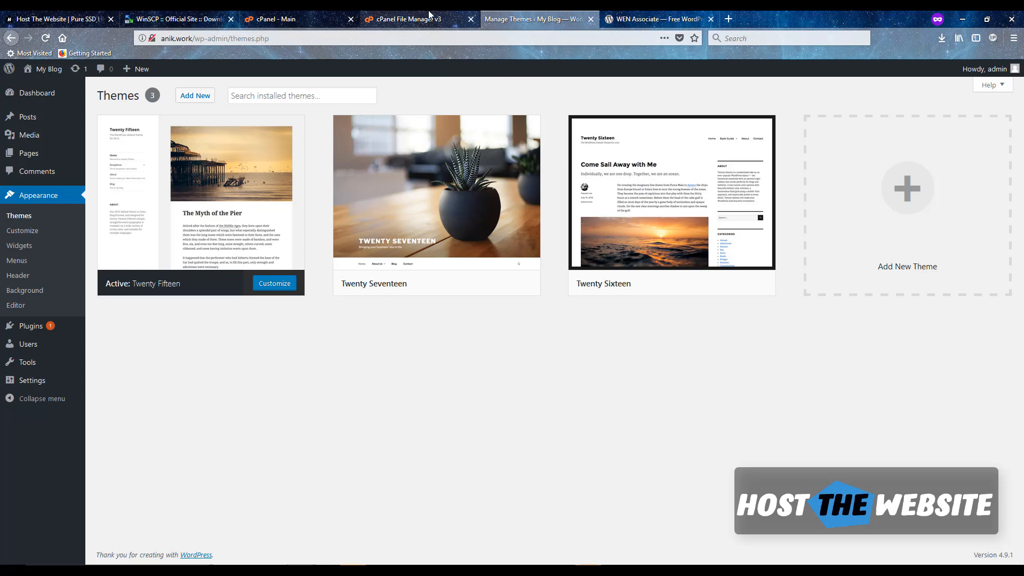
- Browse cPanel File Manager to public_html/wp-content/themes and select wen-associate.1.9.4.zip
left_click(283, 19)
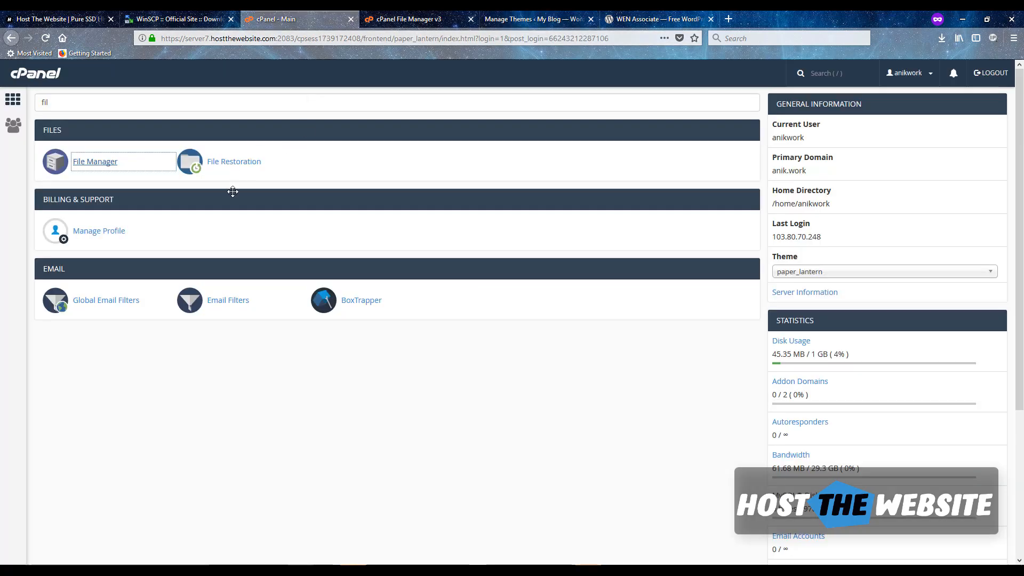
left_click(410, 21)
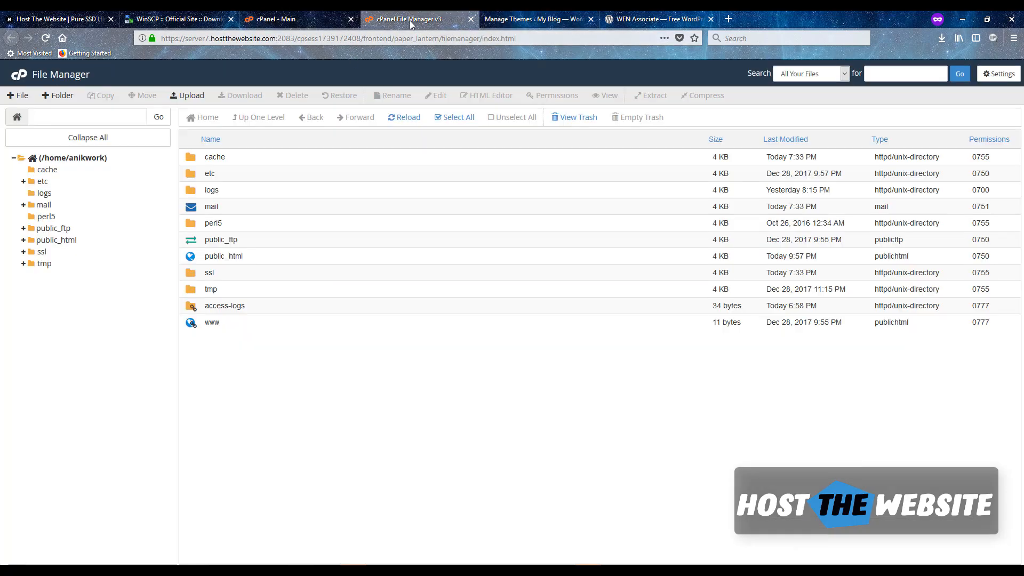
double_click(192, 260)
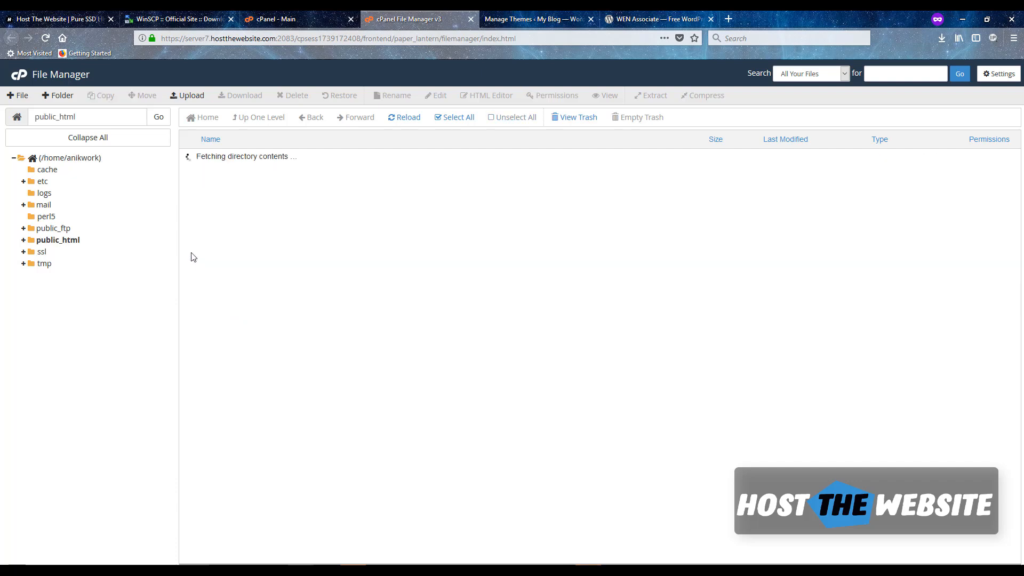
double_click(191, 193)
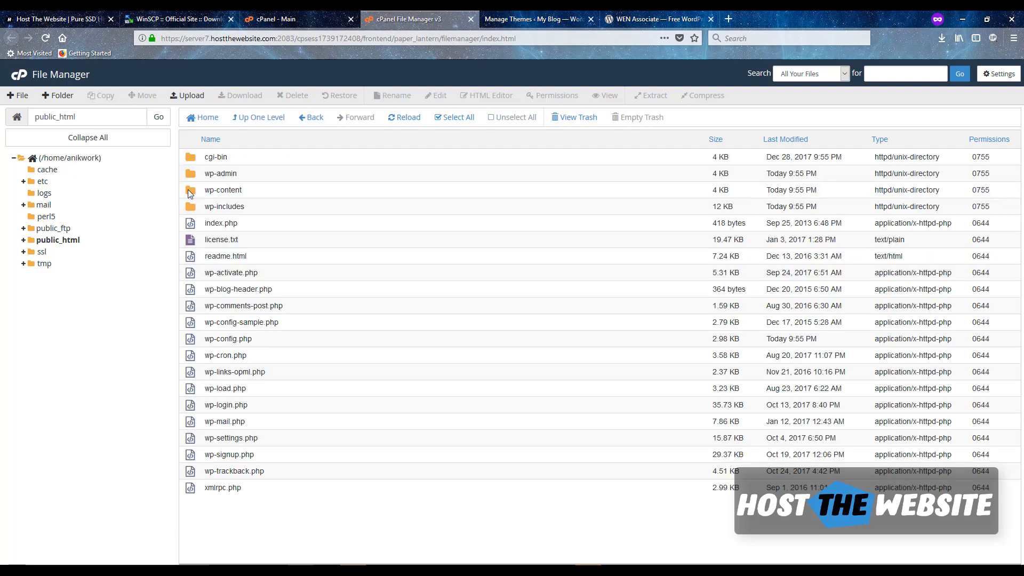
left_click(191, 180)
double_click(191, 181)
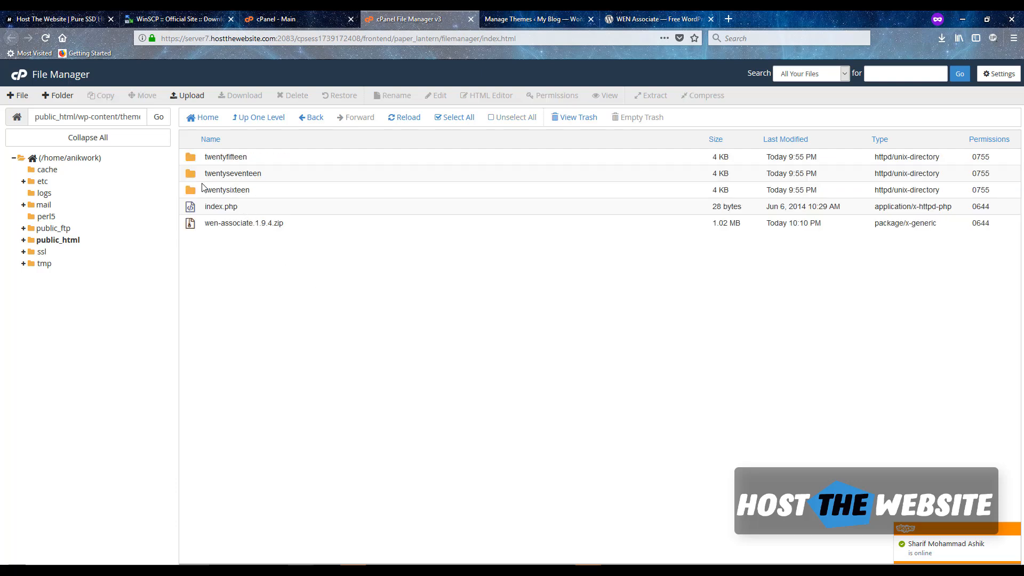
left_click(268, 224)
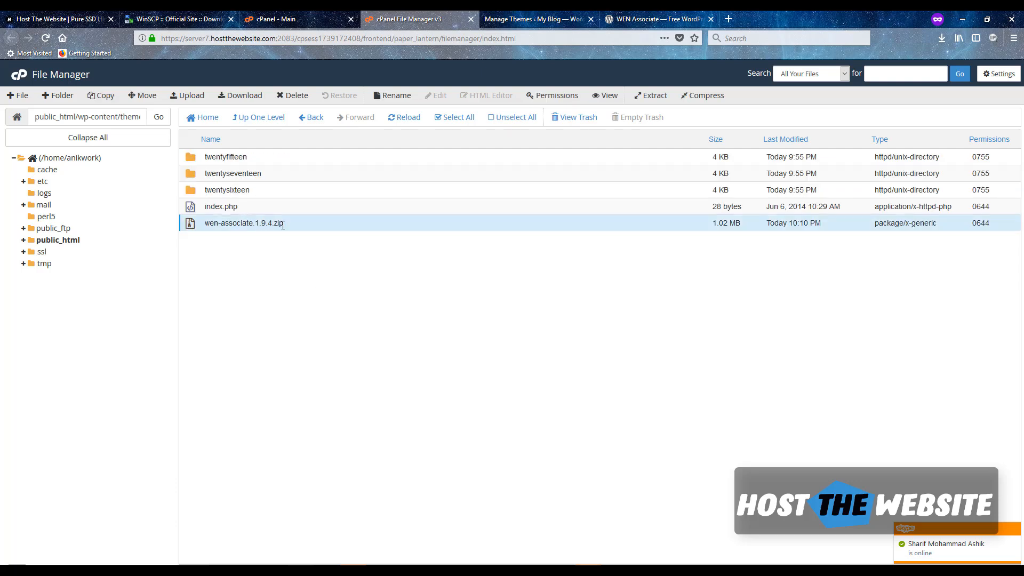
- Extract wen-associate.1.9.4.zip into the themes folder and close the extraction results
right_click(283, 224)
left_click(322, 347)
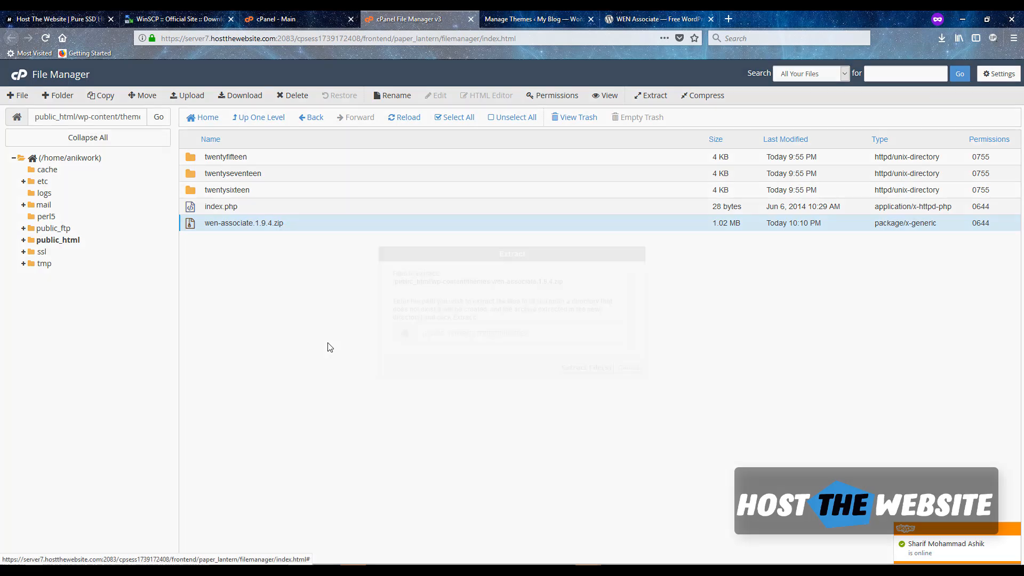
left_click(586, 368)
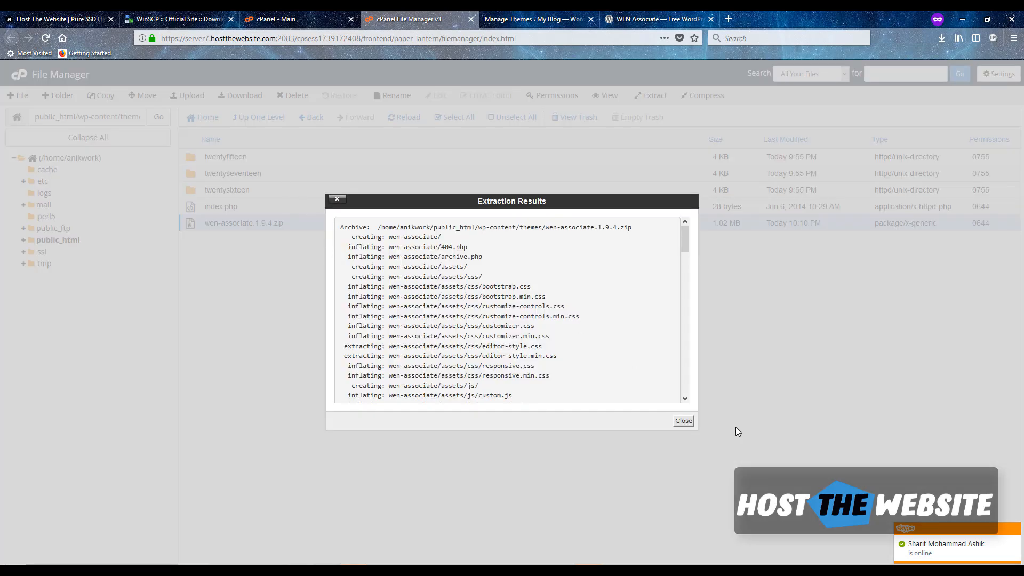
left_click(684, 421)
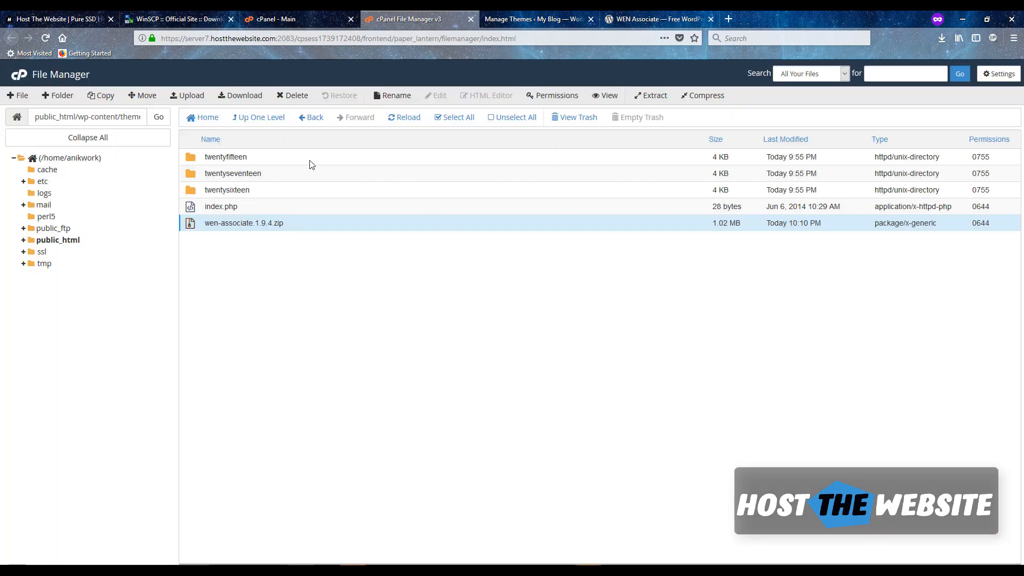
- Reload the WordPress Themes page so WEN Associate appears, then activate WEN Associate
left_click(488, 18)
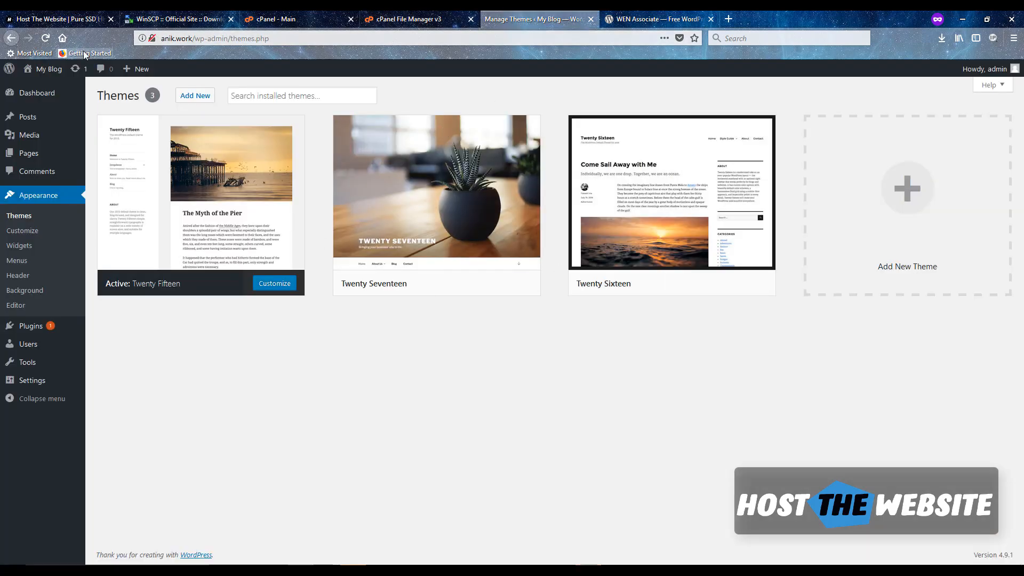
key("F5")
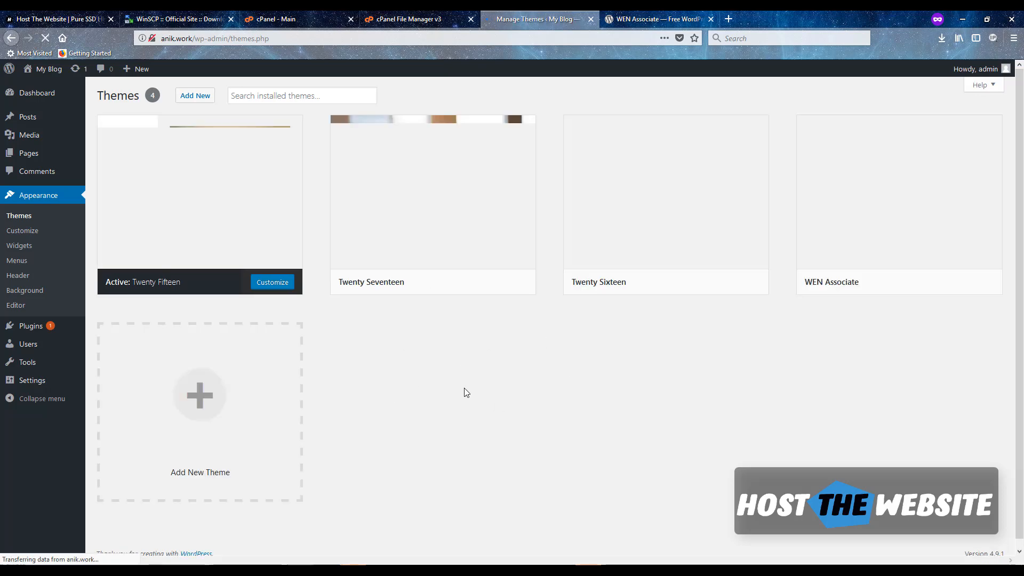
mouse_move(902, 236)
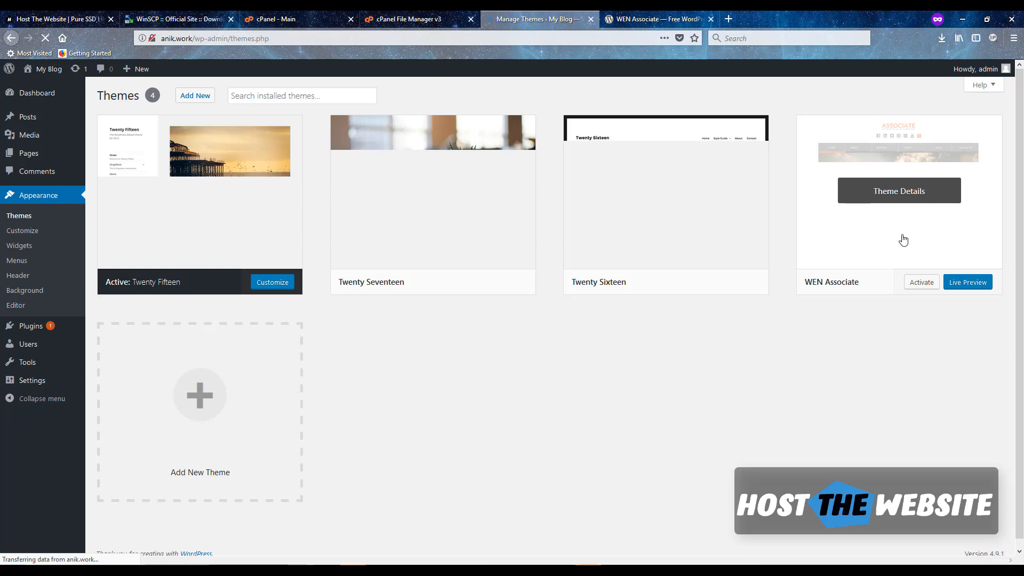
left_click(875, 242)
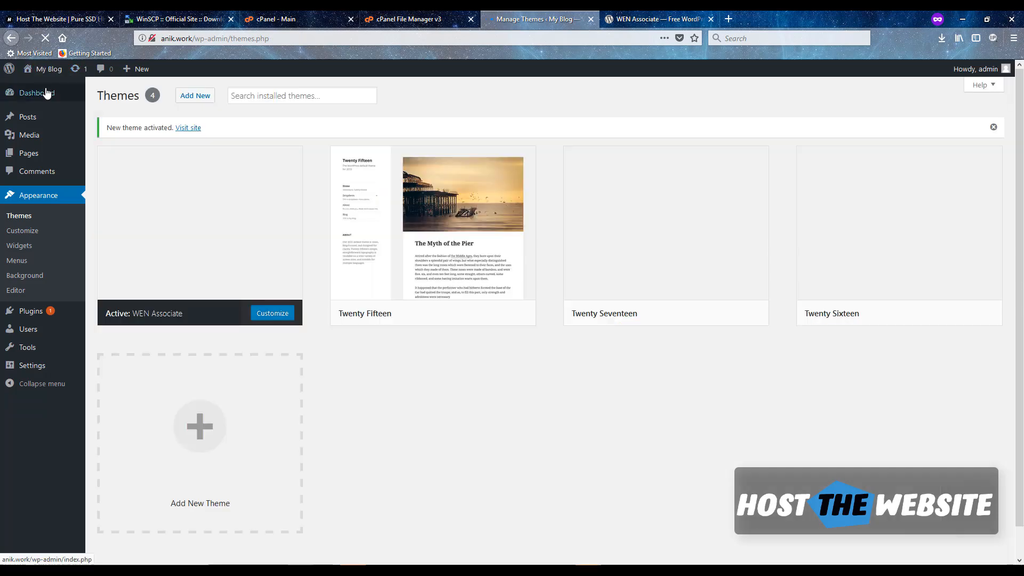
right_click(47, 75)
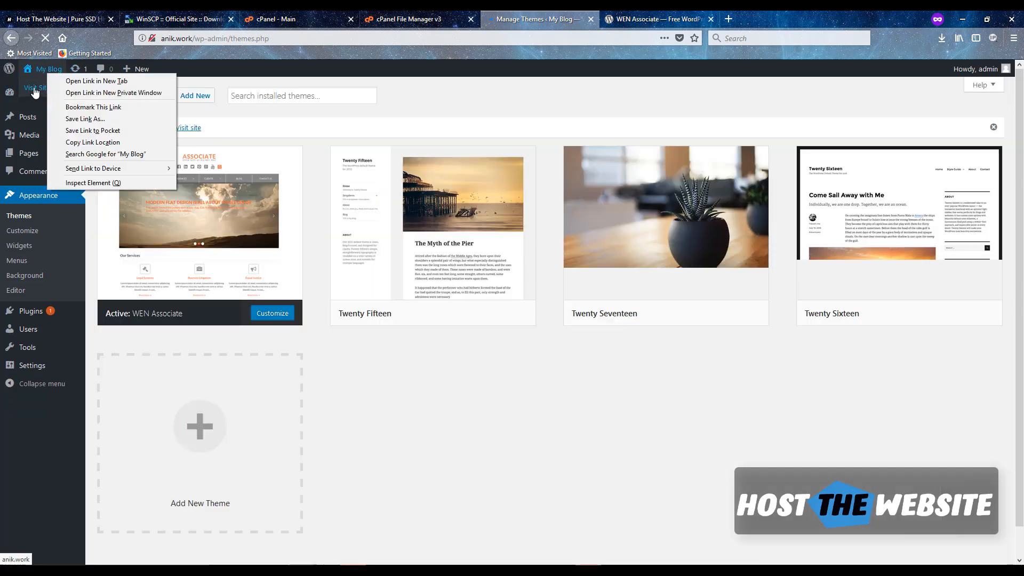
- Open the My Blog front page in a new tab and switch to it
left_click(88, 81)
left_click(656, 19)
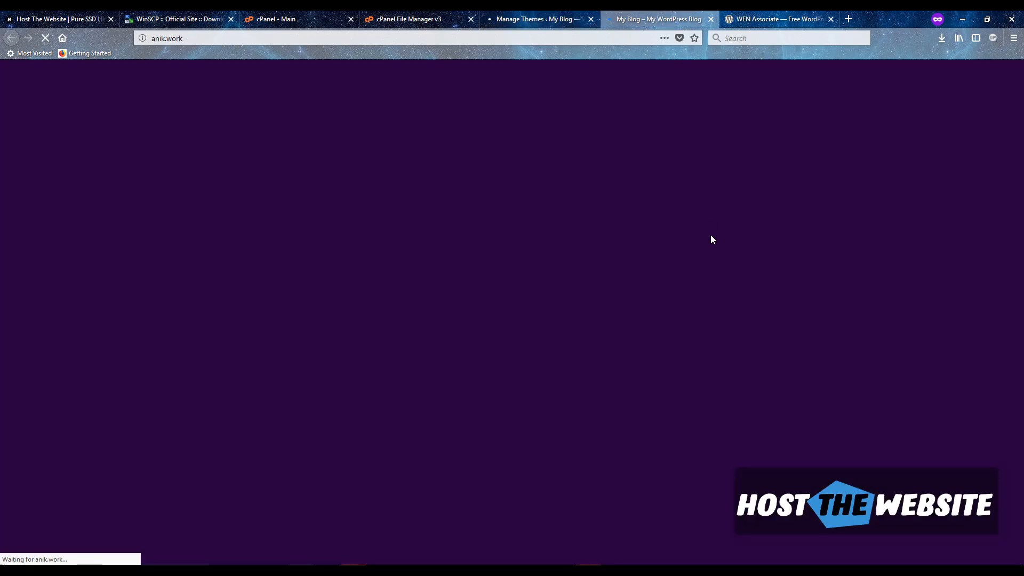